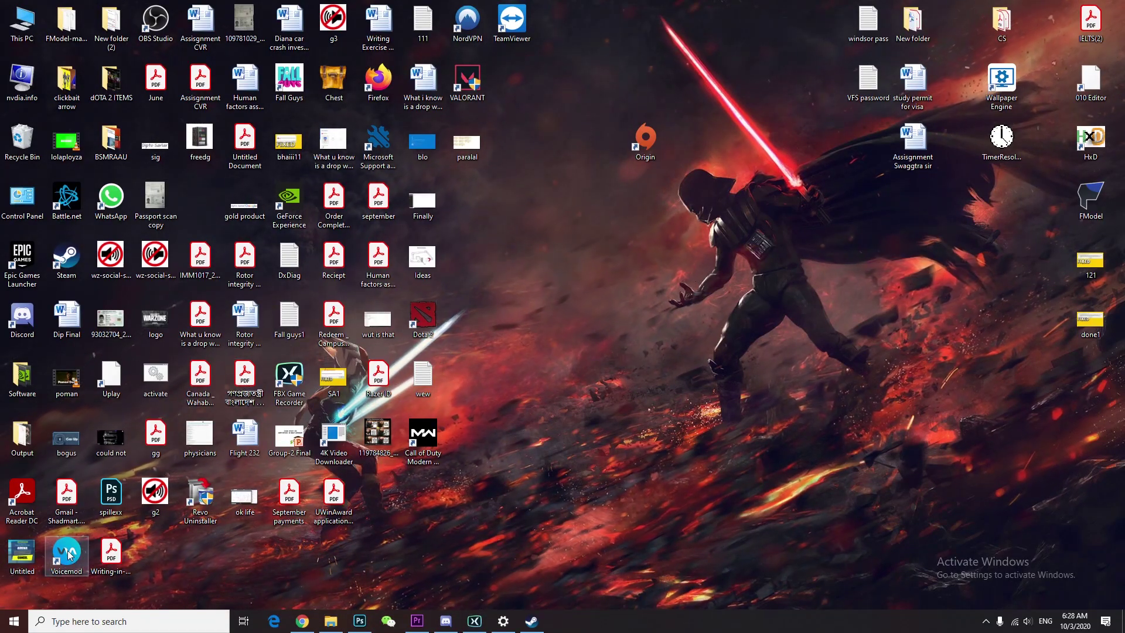
# Find Game bar settings from the Start search and turn Game bar recording off.
pyautogui.click(2, 625)
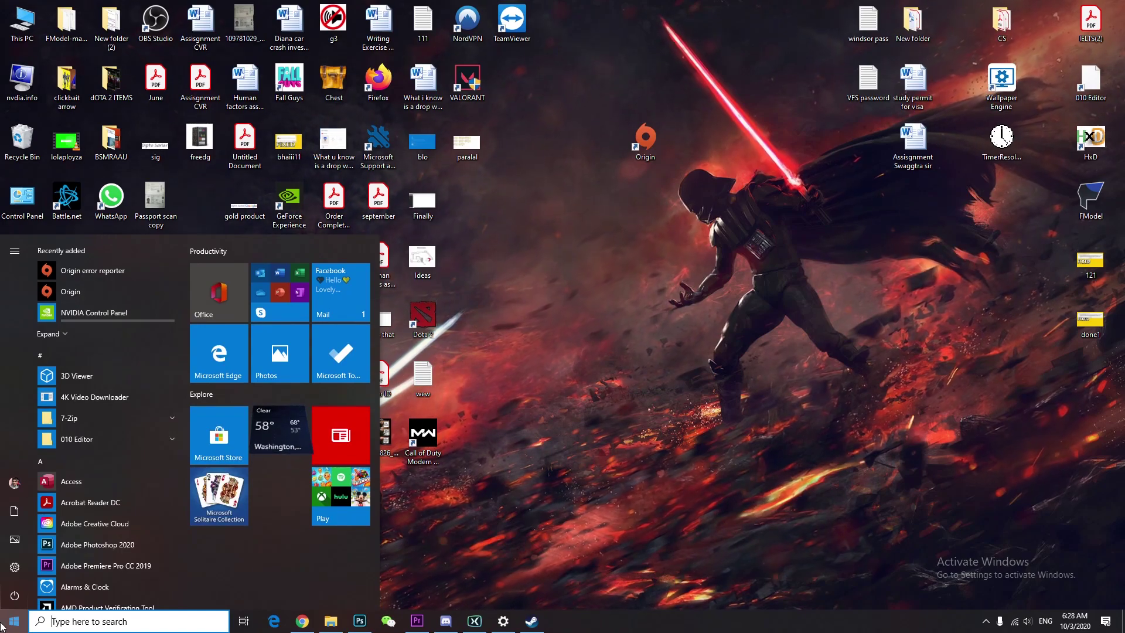
pyautogui.write('game')
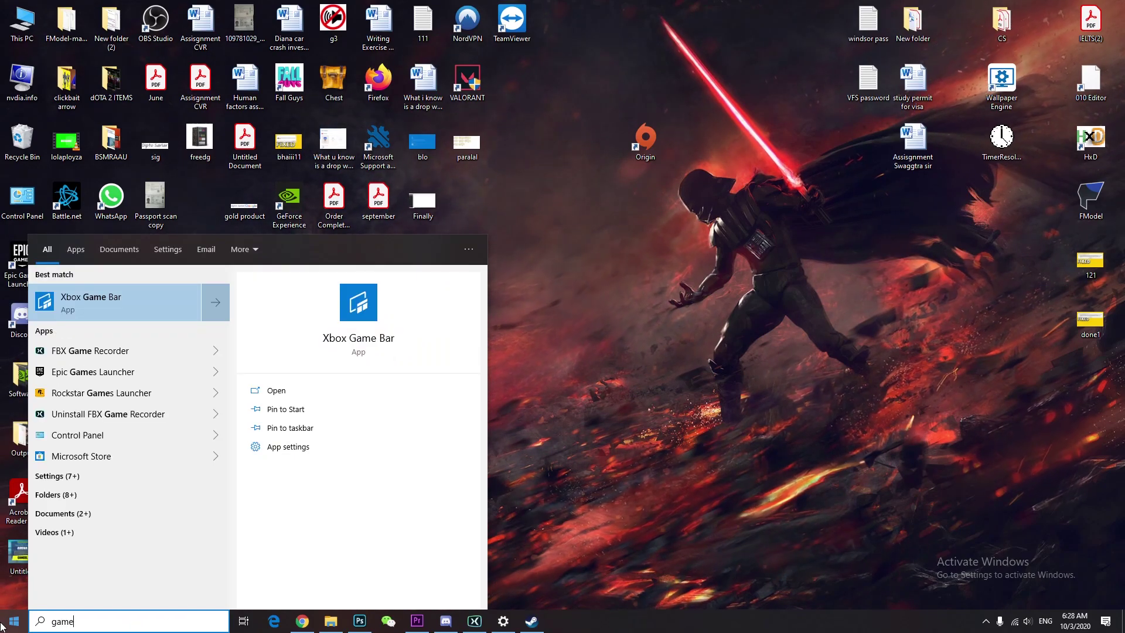
pyautogui.write(' bar')
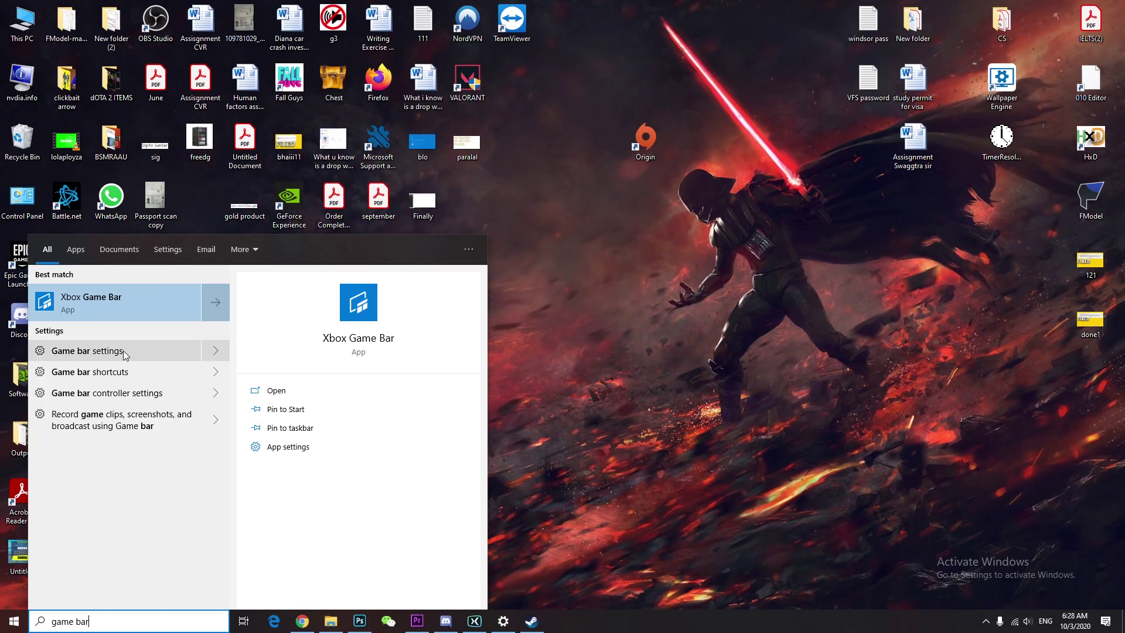
pyautogui.click(88, 351)
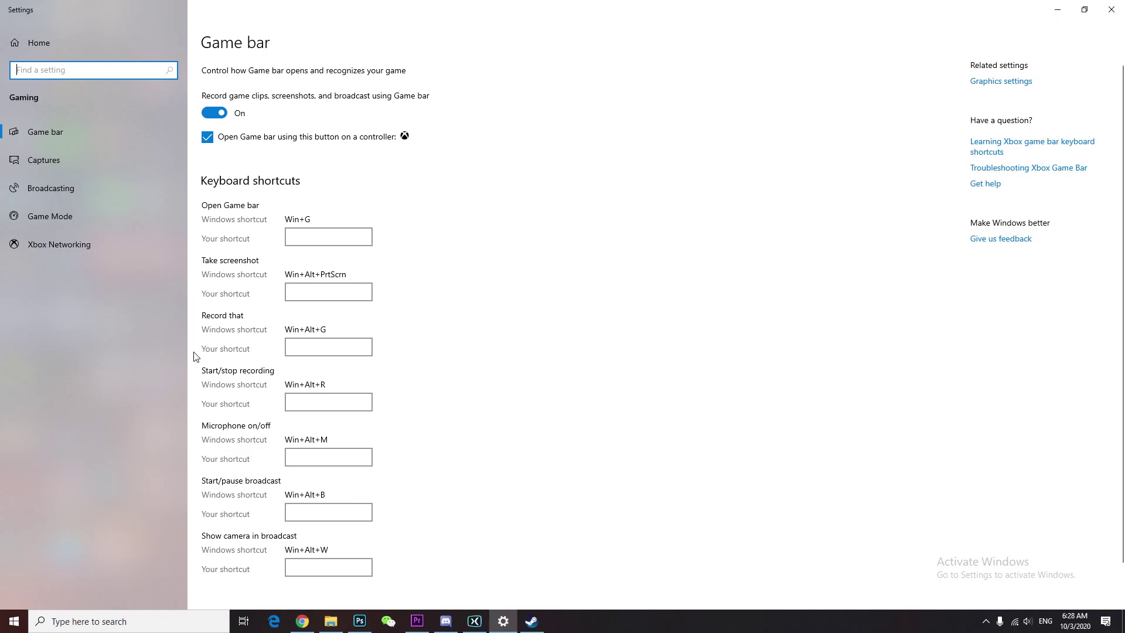
pyautogui.click(224, 118)
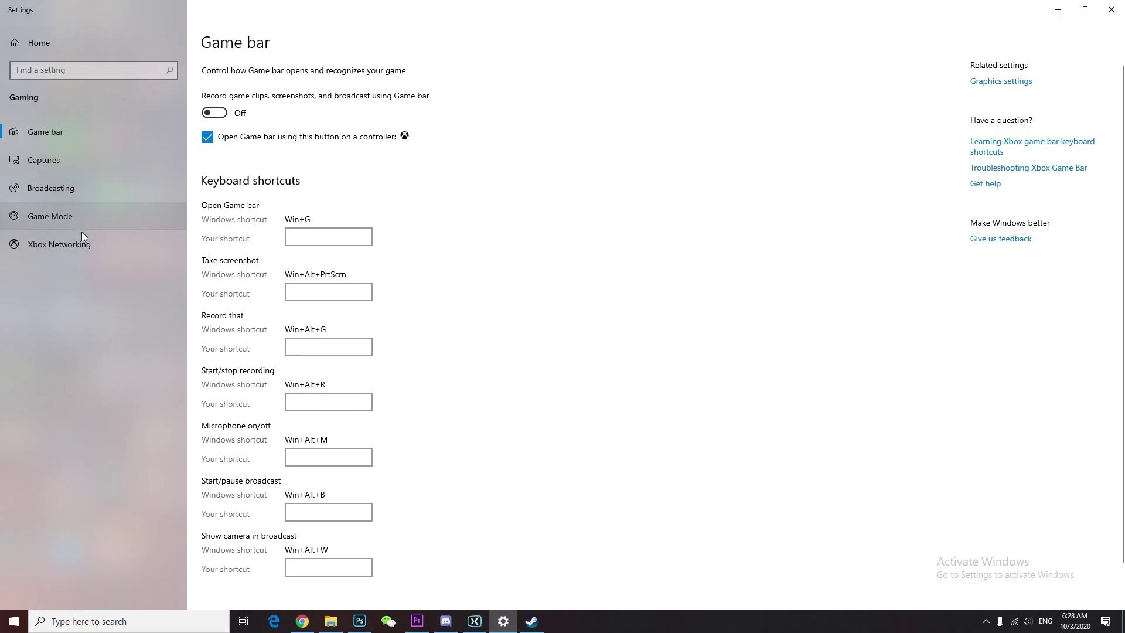
# Turn Game Mode off, then minimize the Settings window.
pyautogui.click(75, 214)
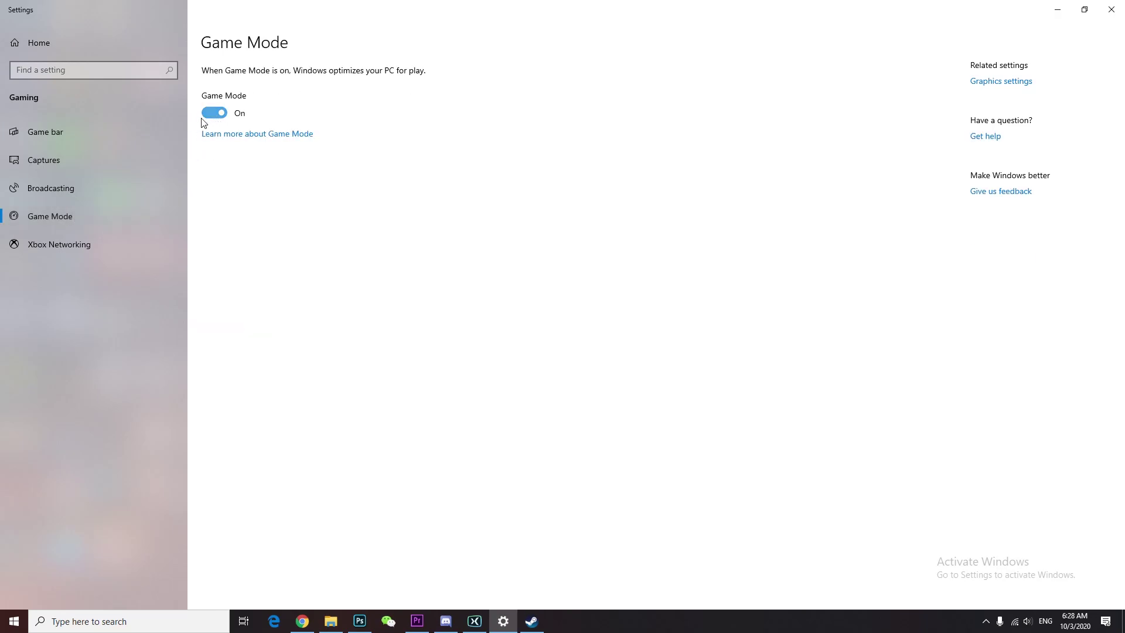
pyautogui.click(222, 114)
pyautogui.click(86, 252)
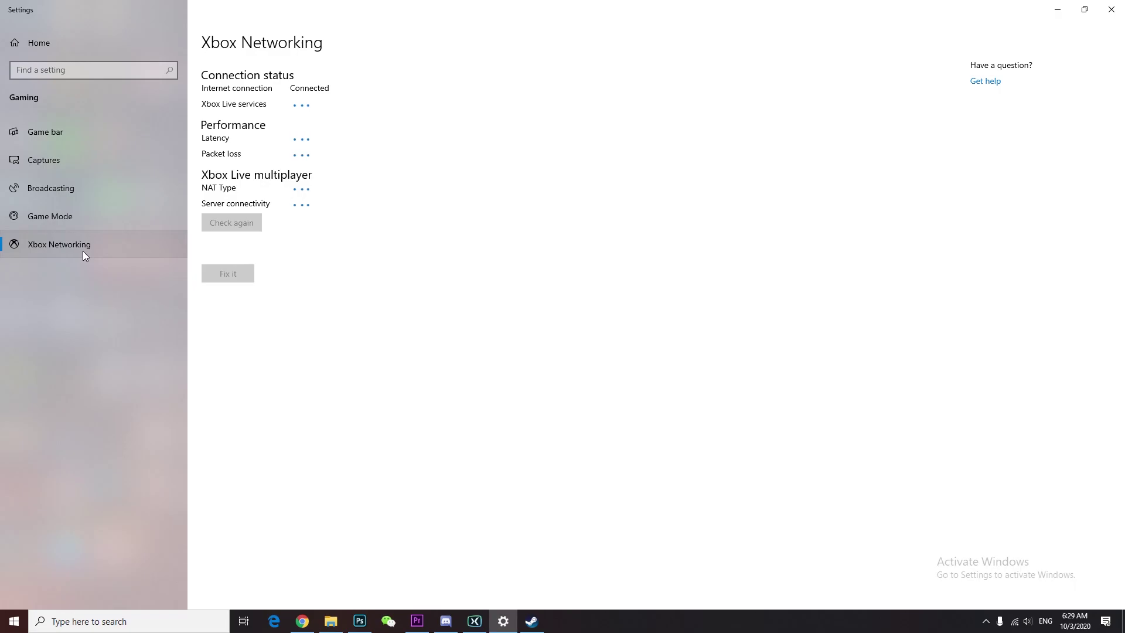
pyautogui.click(113, 206)
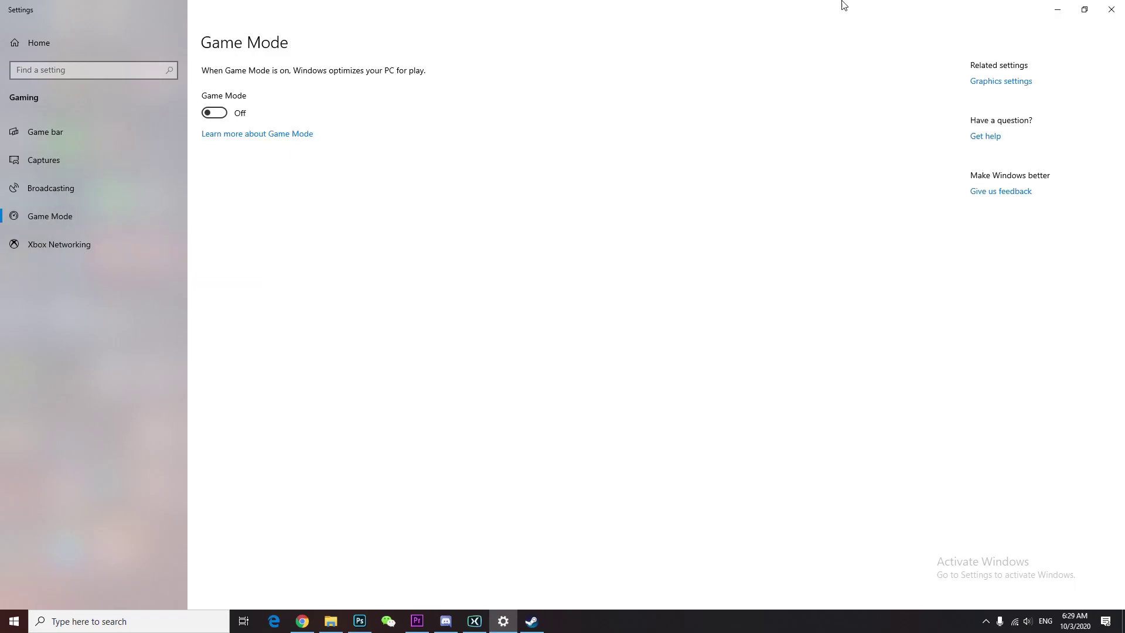
pyautogui.click(1055, 8)
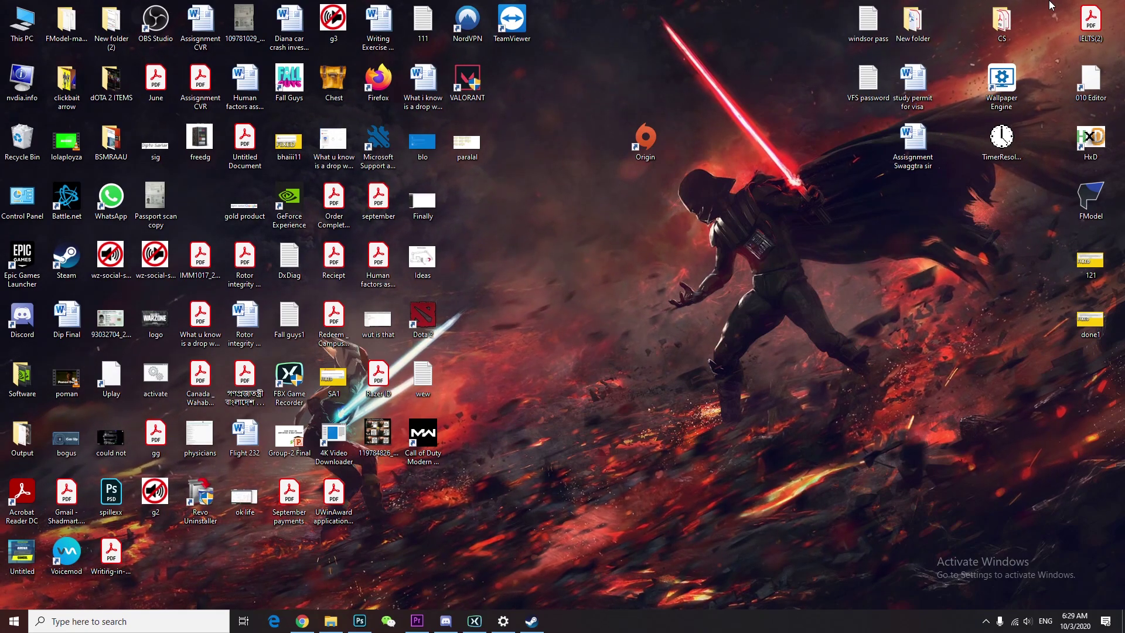
# Launch Task Manager from the taskbar's right-click menu.
pyautogui.rightClick(625, 619)
pyautogui.click(644, 567)
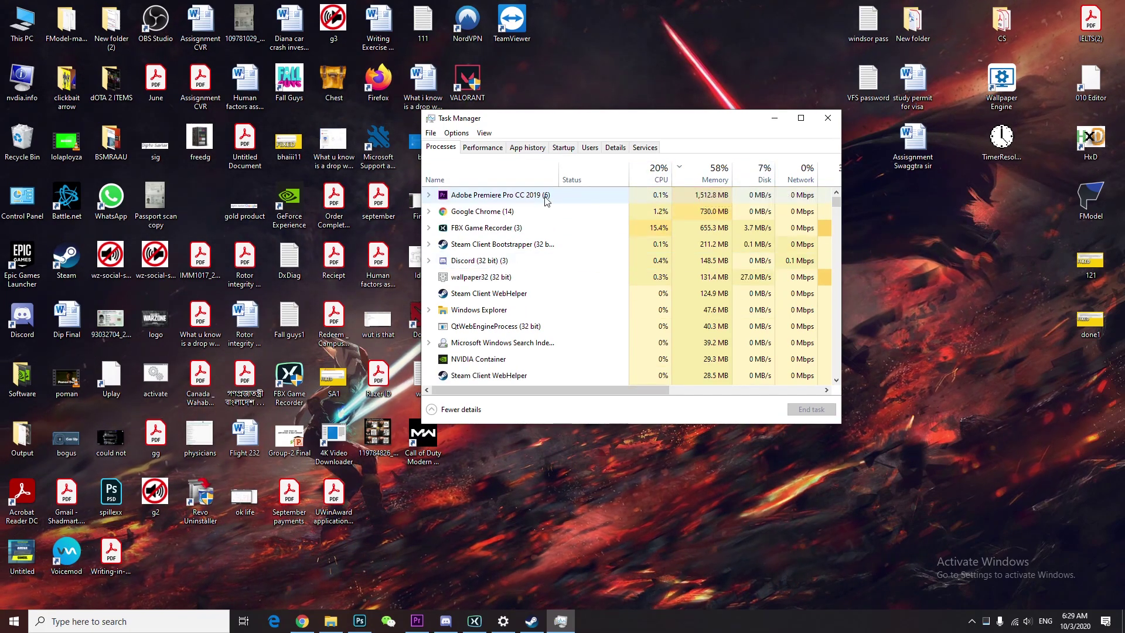
pyautogui.moveTo(421, 625)
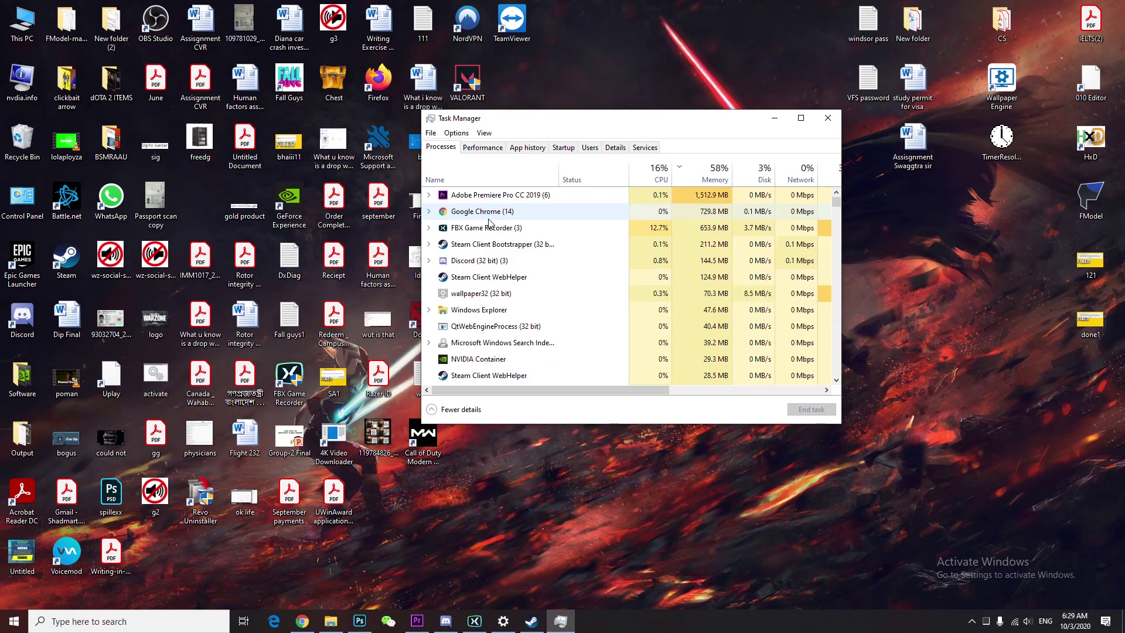
# Refresh the desktop twice from its right-click menu.
pyautogui.rightClick(496, 486)
pyautogui.click(546, 380)
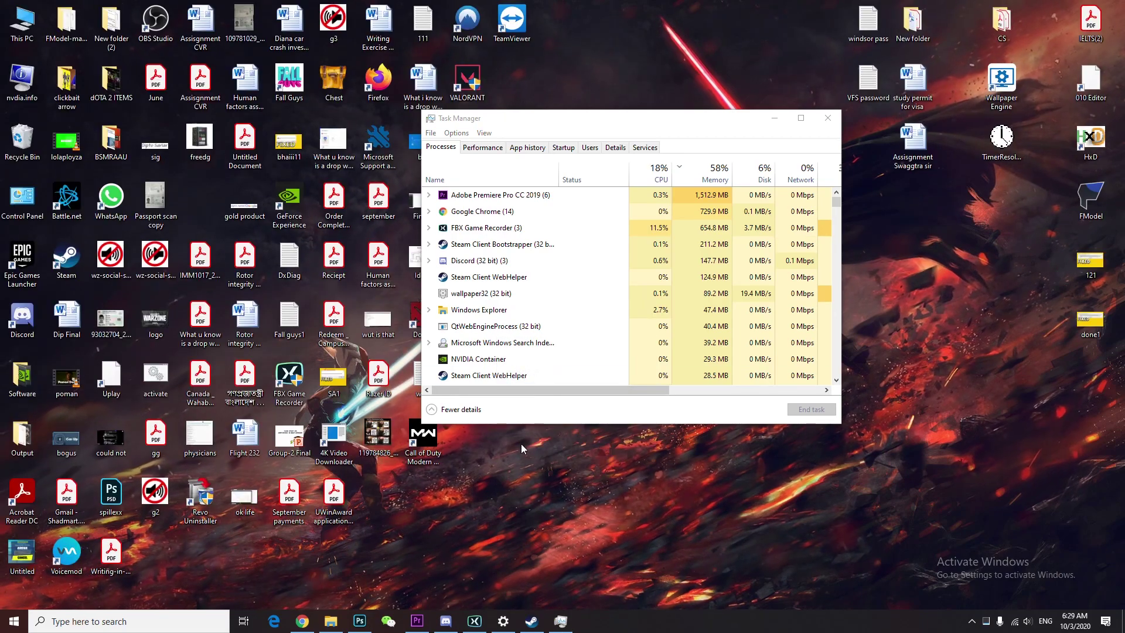
pyautogui.rightClick(522, 444)
pyautogui.click(553, 478)
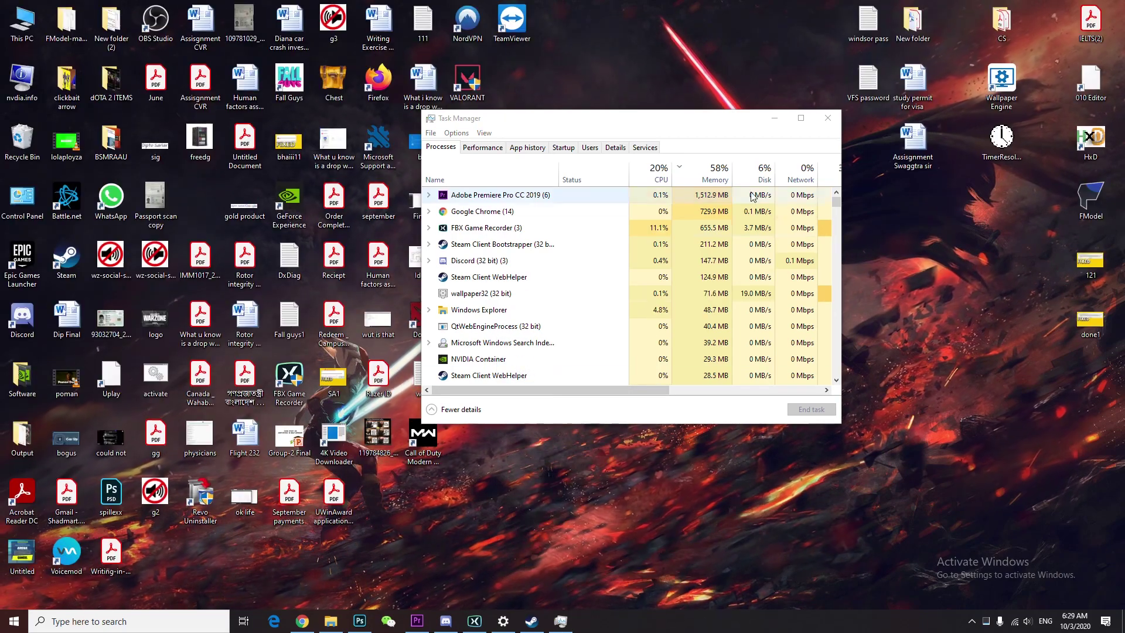
# Close Task Manager and reopen it from the taskbar menu.
pyautogui.click(828, 117)
pyautogui.rightClick(685, 621)
pyautogui.click(737, 578)
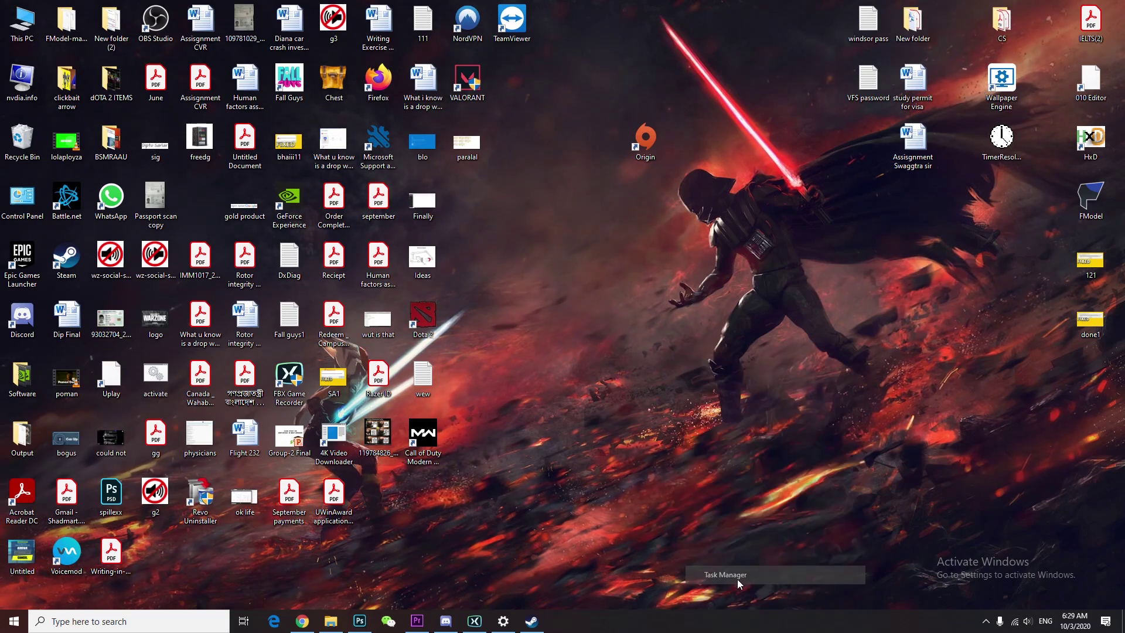
# Disable WeChat on the Startup tab, then return to the Processes tab.
pyautogui.click(564, 147)
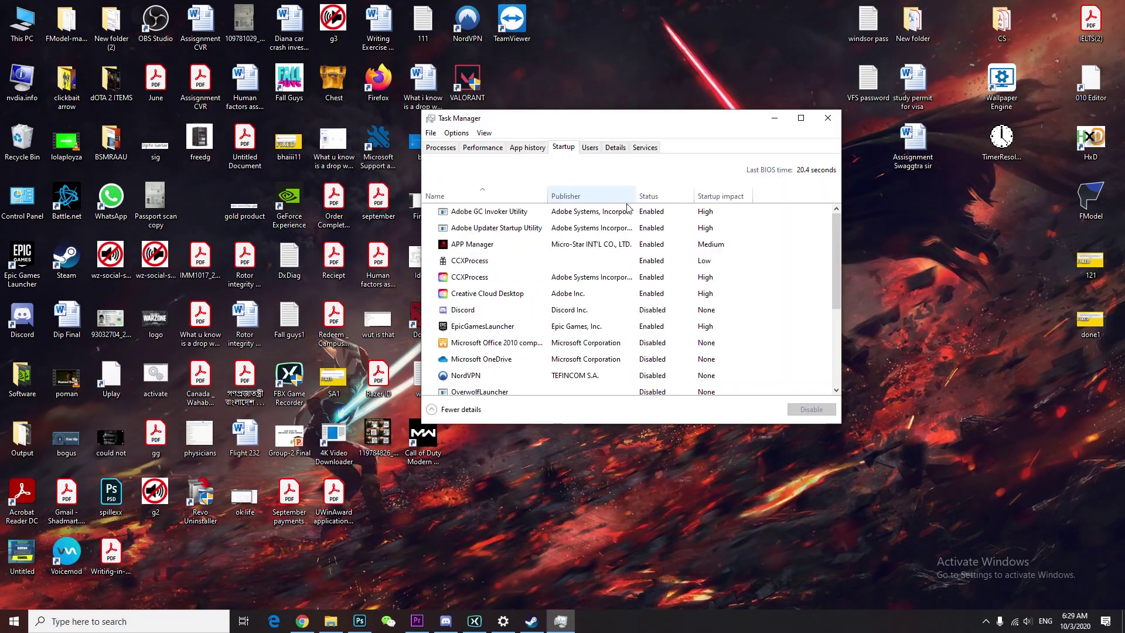
pyautogui.scroll(-3, 556, 282)
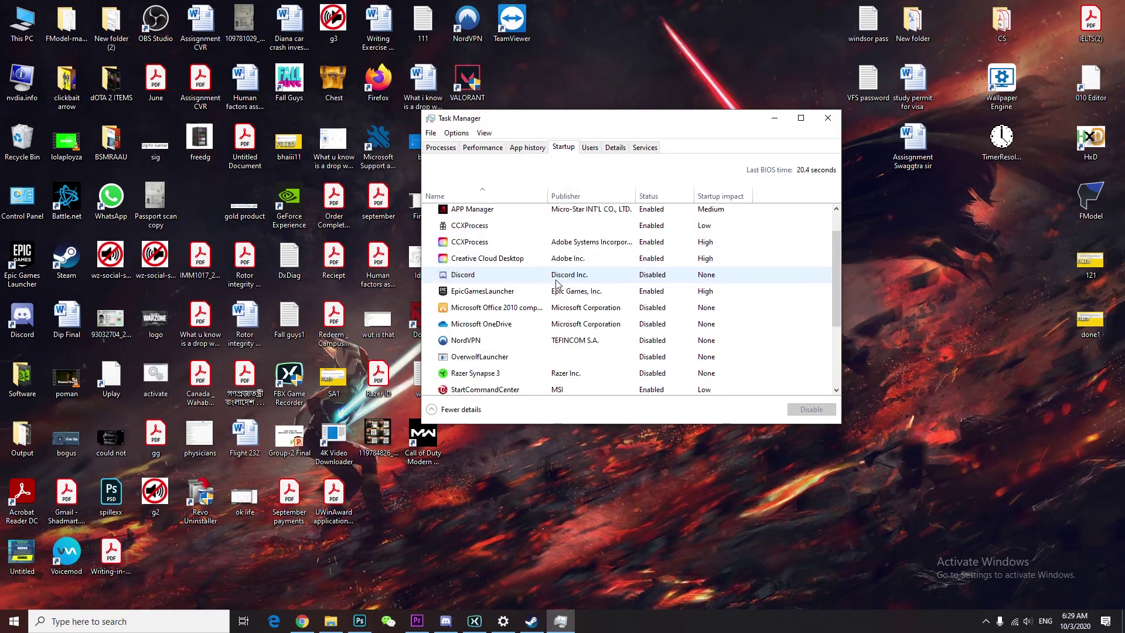
pyautogui.scroll(3, 498, 334)
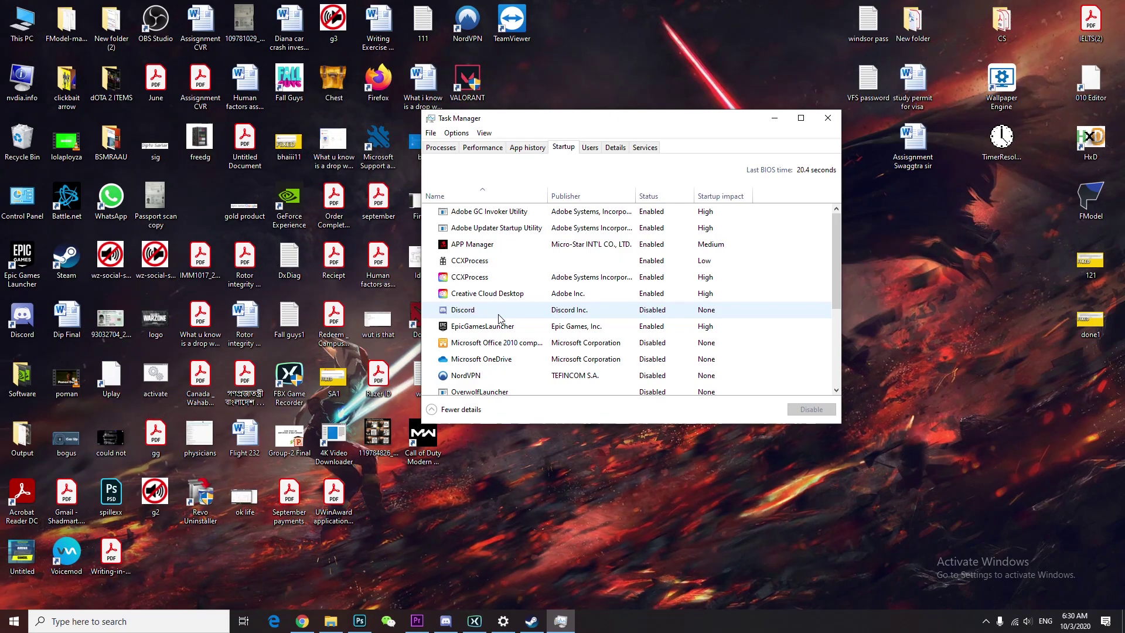
pyautogui.scroll(-3, 498, 318)
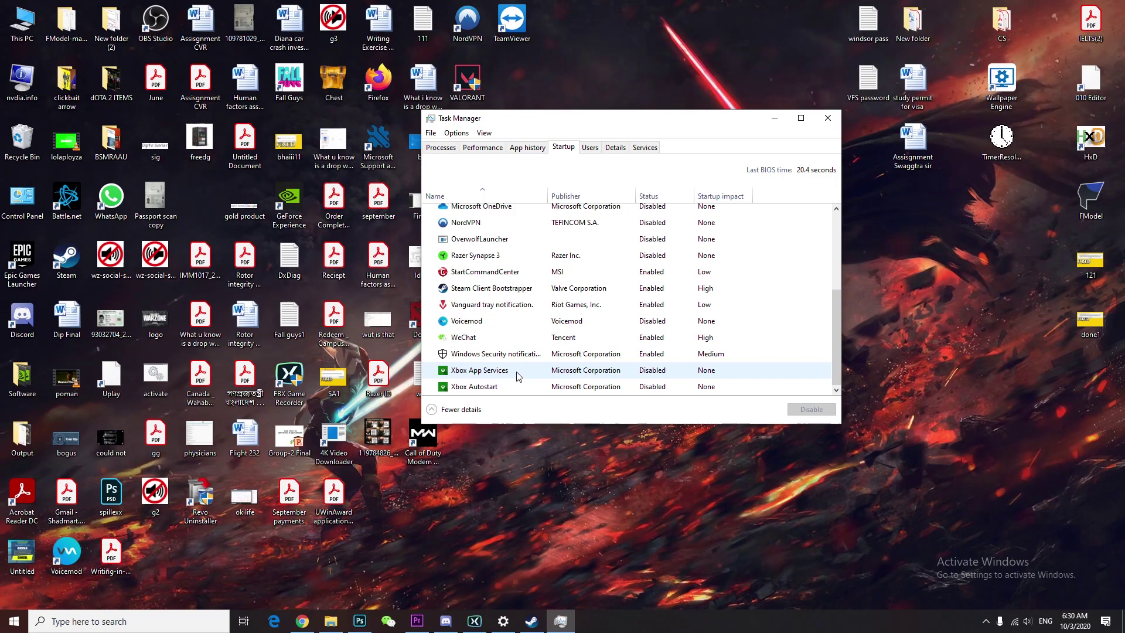
pyautogui.click(498, 343)
pyautogui.rightClick(499, 341)
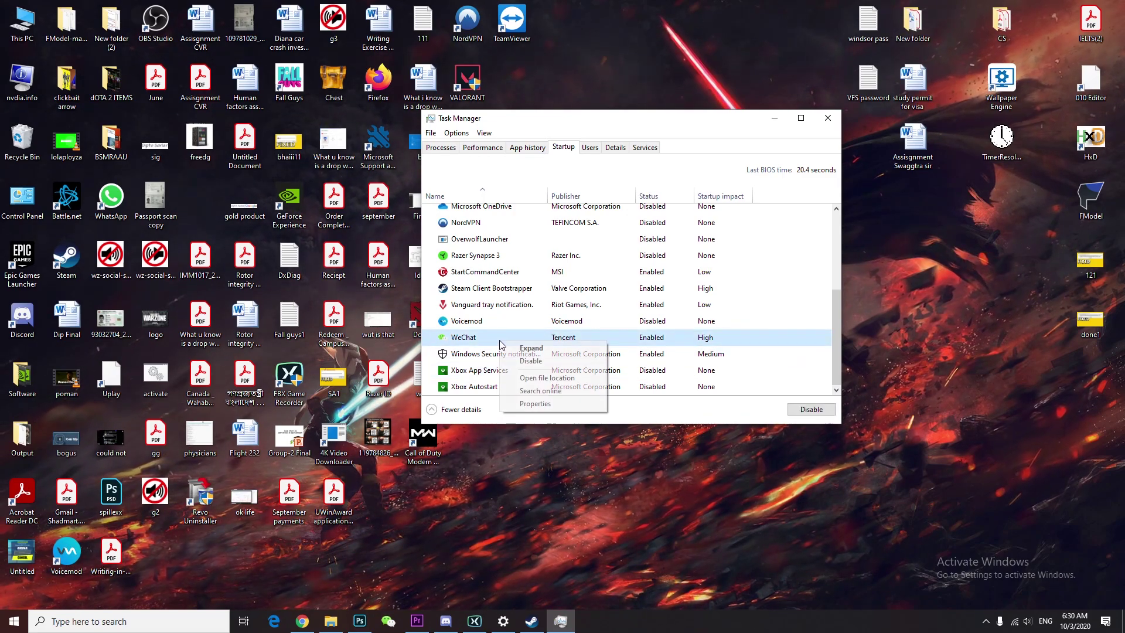
pyautogui.click(529, 361)
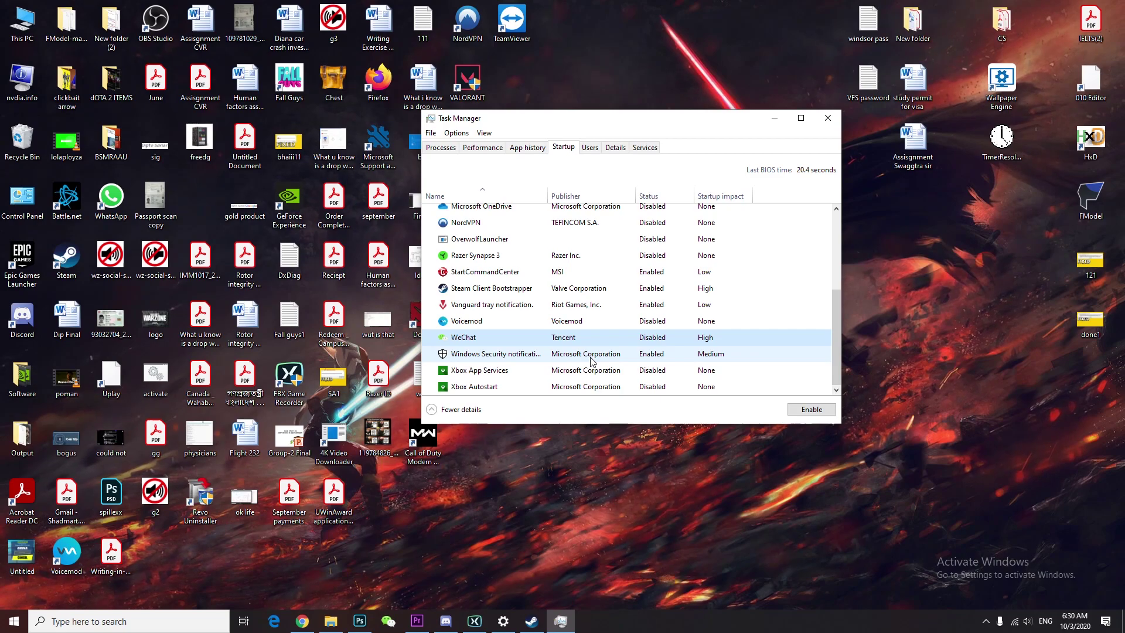
pyautogui.scroll(3, 590, 360)
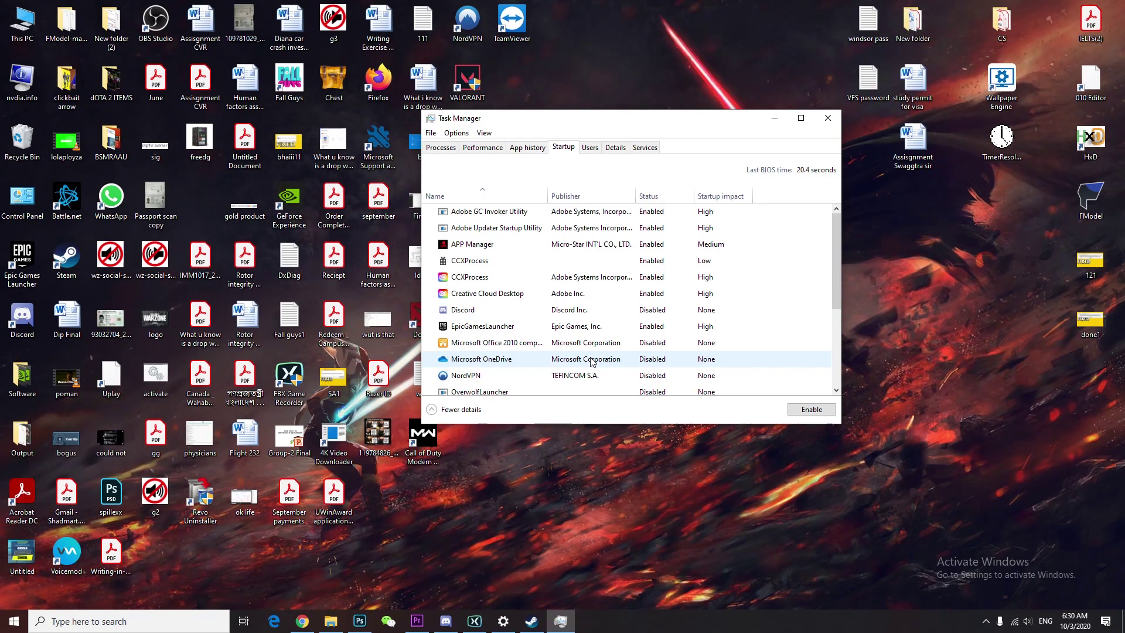
pyautogui.click(454, 148)
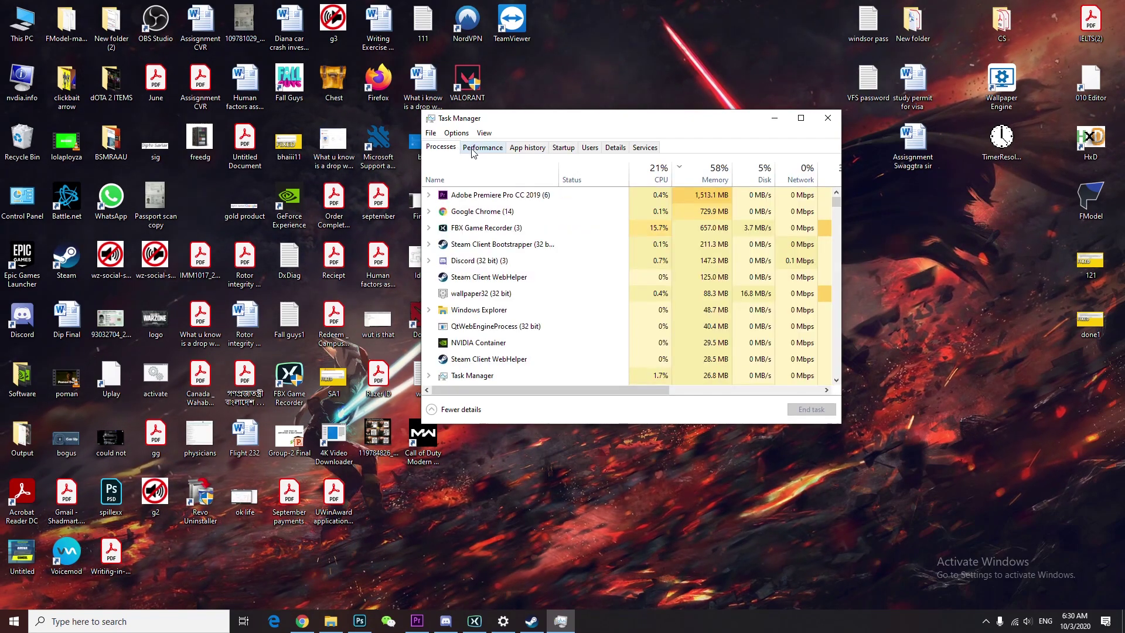
# Check the CPU graph on the Performance tab, close Task Manager, and refresh the desktop twice.
pyautogui.click(482, 147)
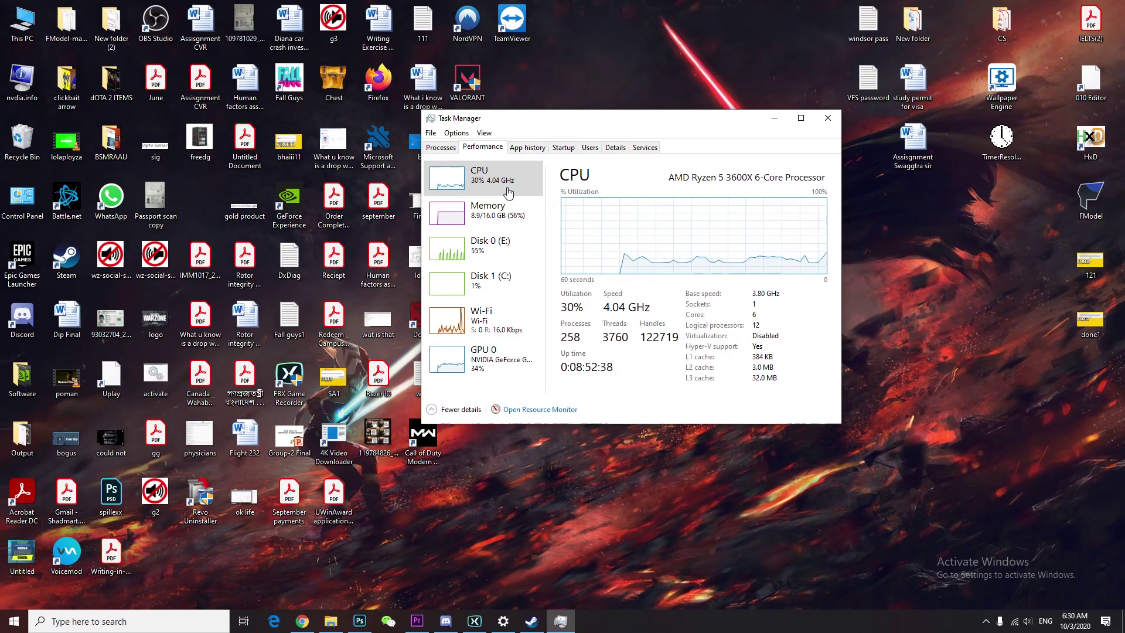
pyautogui.click(831, 118)
pyautogui.rightClick(617, 238)
pyautogui.click(644, 275)
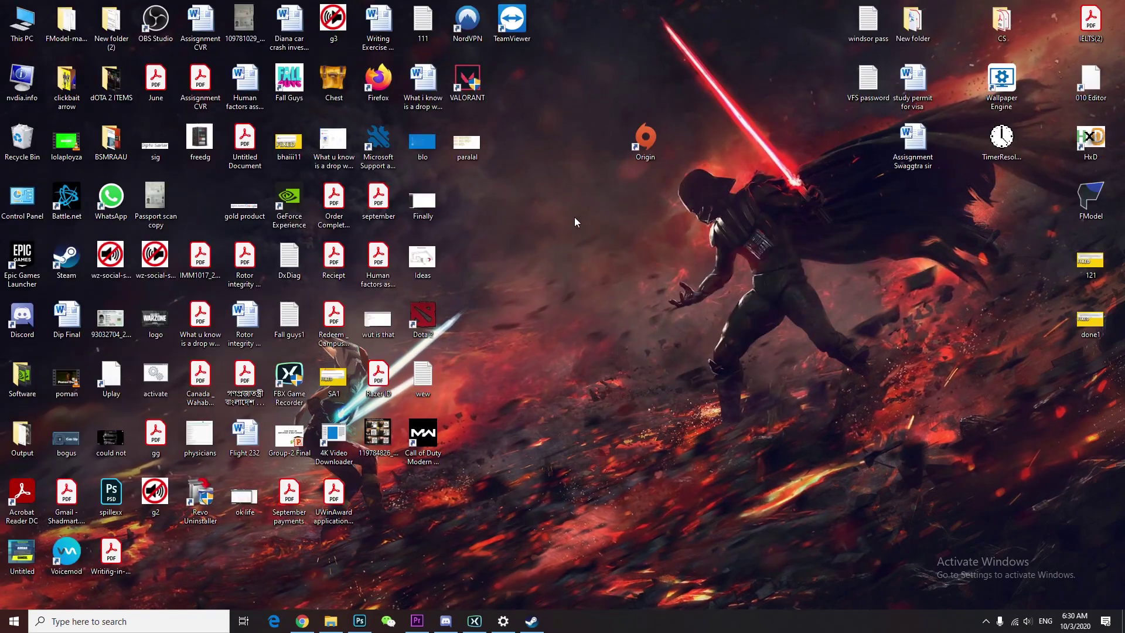
pyautogui.rightClick(574, 217)
pyautogui.click(629, 254)
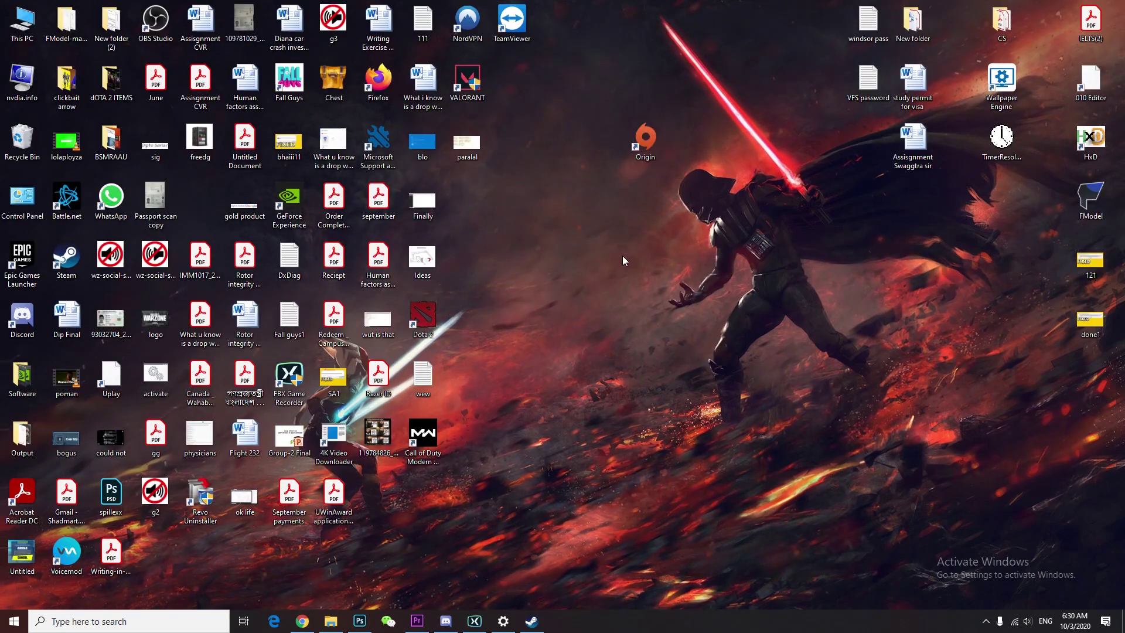
# Open the %temp% folder through the Run prompt.
pyautogui.click(11, 622)
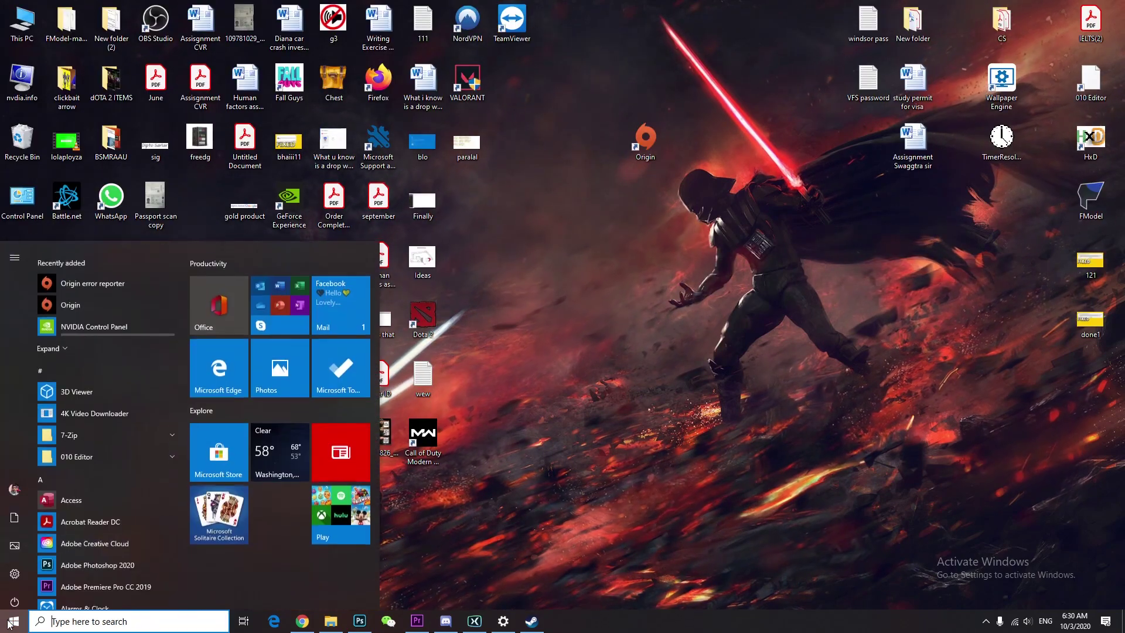
pyautogui.write('run')
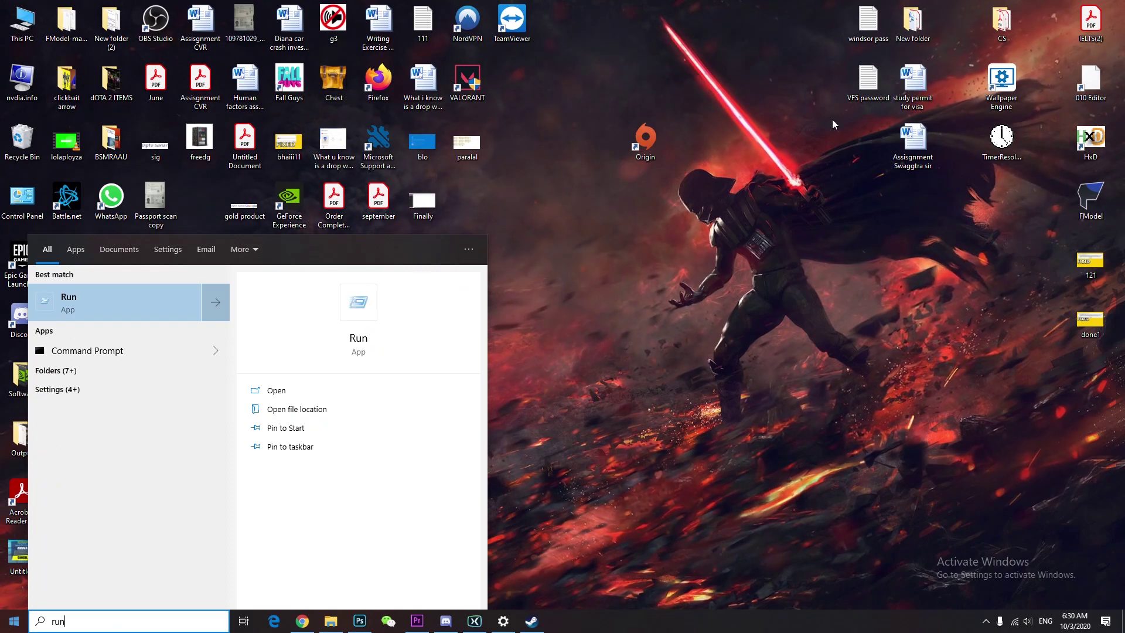
pyautogui.click(110, 301)
pyautogui.click(84, 549)
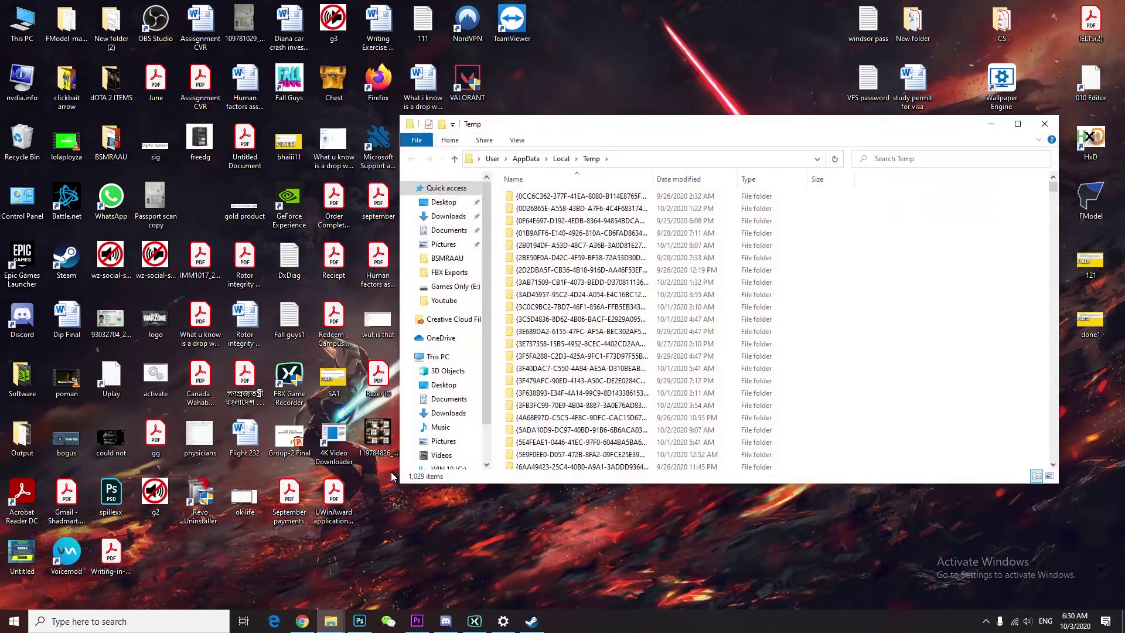
# Delete all Temp folder items, skipping the 30 in-use files for all current items.
pyautogui.hotkey('ctrl', 'a')
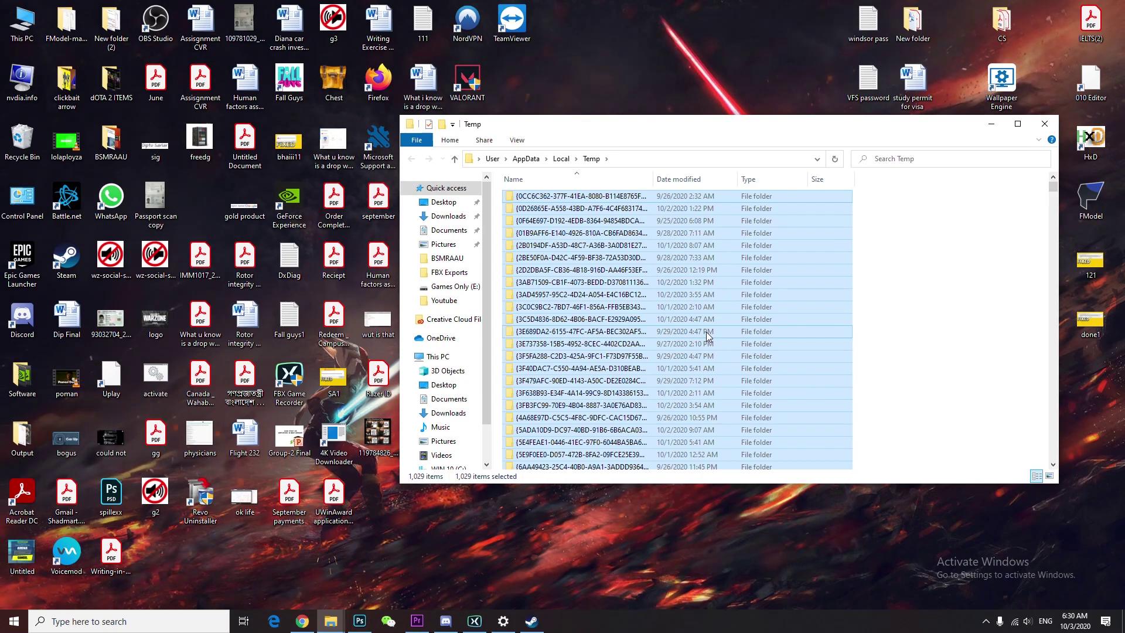
pyautogui.hotkey('shift', 'Delete')
pyautogui.press('Escape')
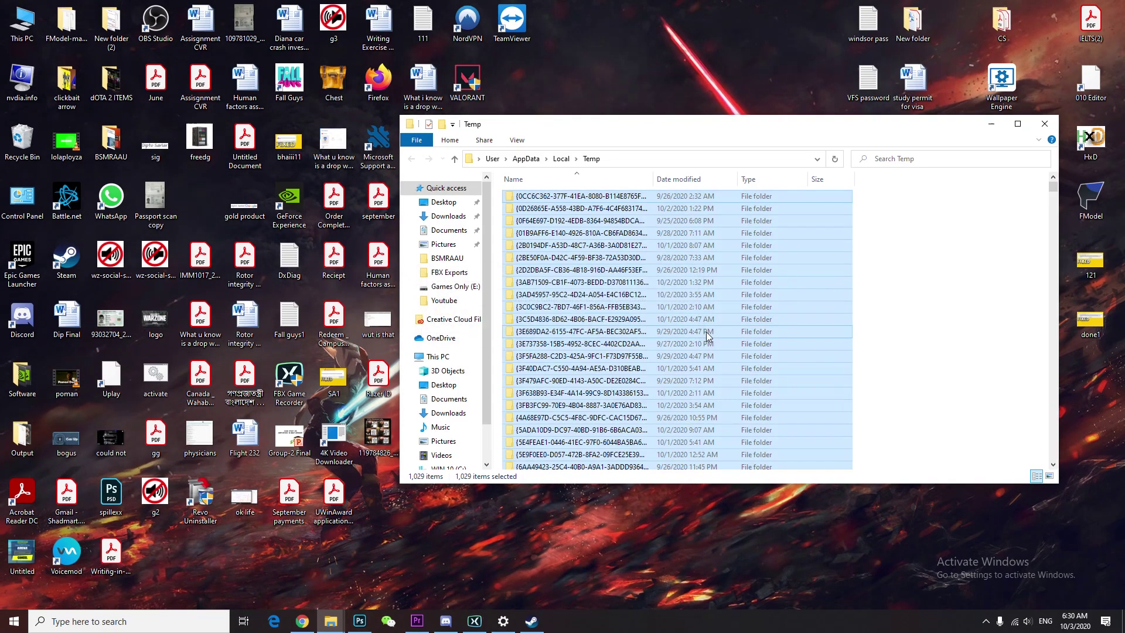
pyautogui.press('Delete')
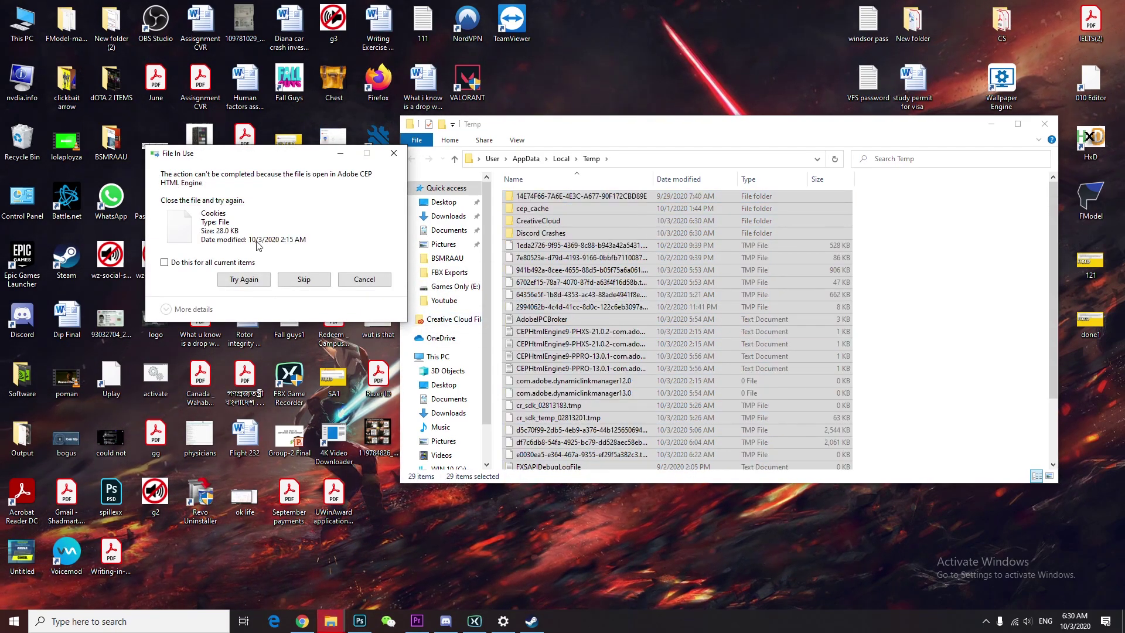
pyautogui.click(208, 265)
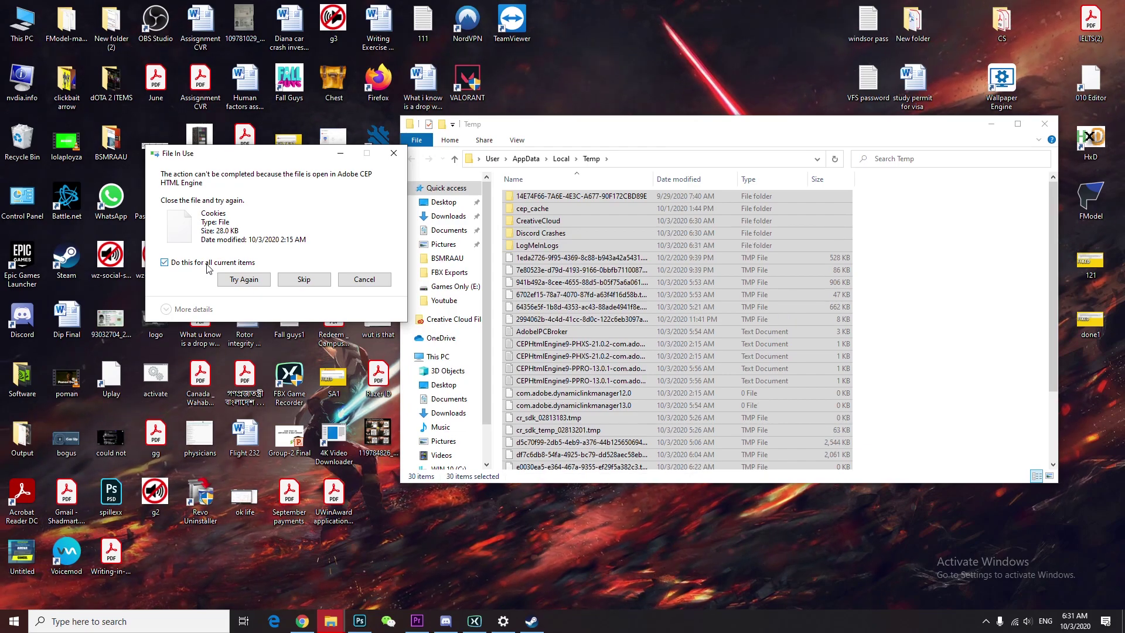
pyautogui.click(307, 280)
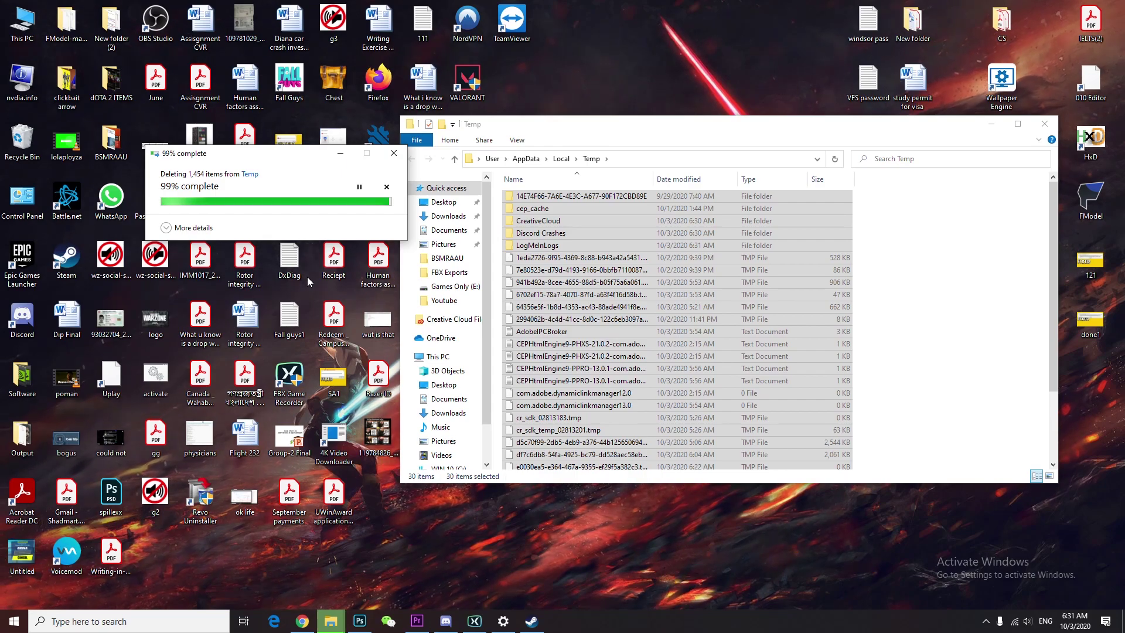
pyautogui.click(875, 248)
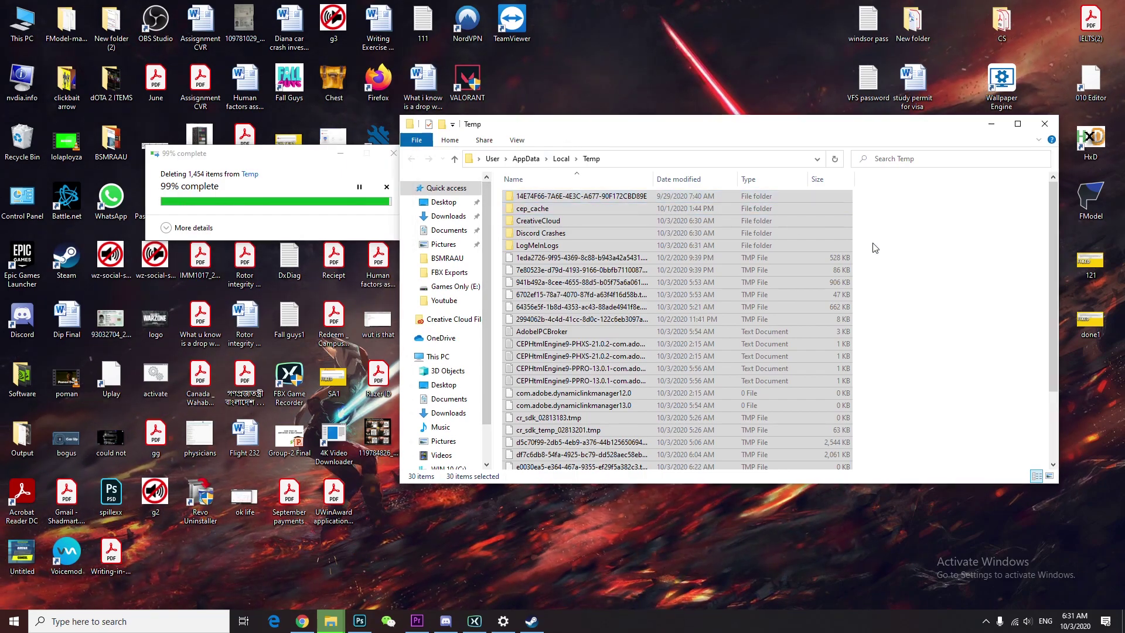
pyautogui.click(875, 248)
pyautogui.scroll(-3, 645, 249)
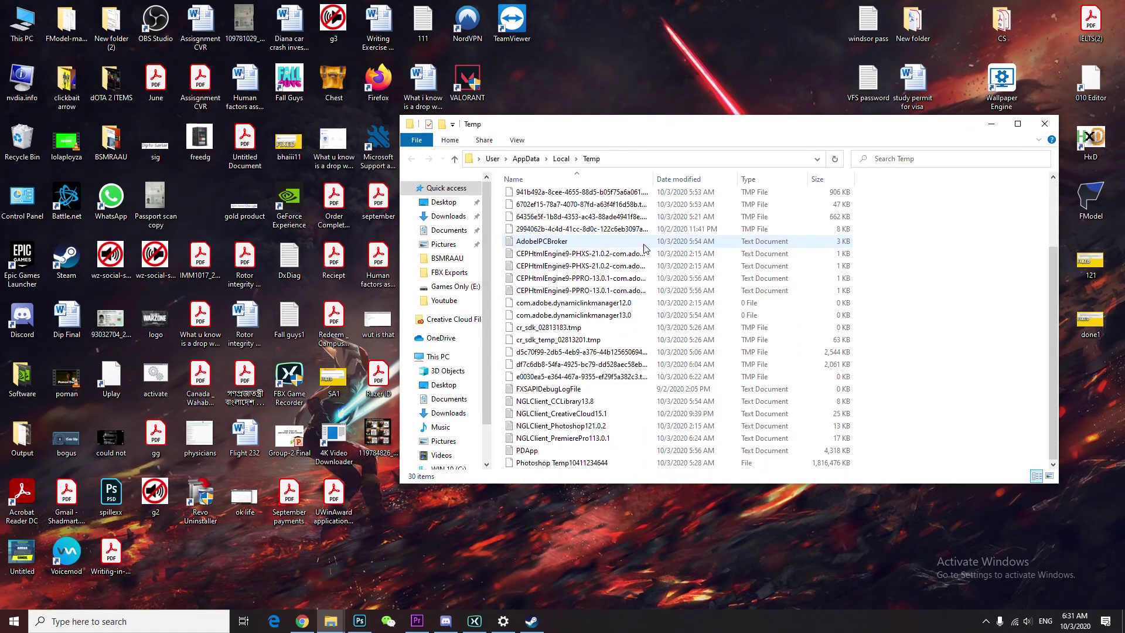
# Close the Temp folder and open the Recent folder with 'recent' in Run.
pyautogui.click(1044, 123)
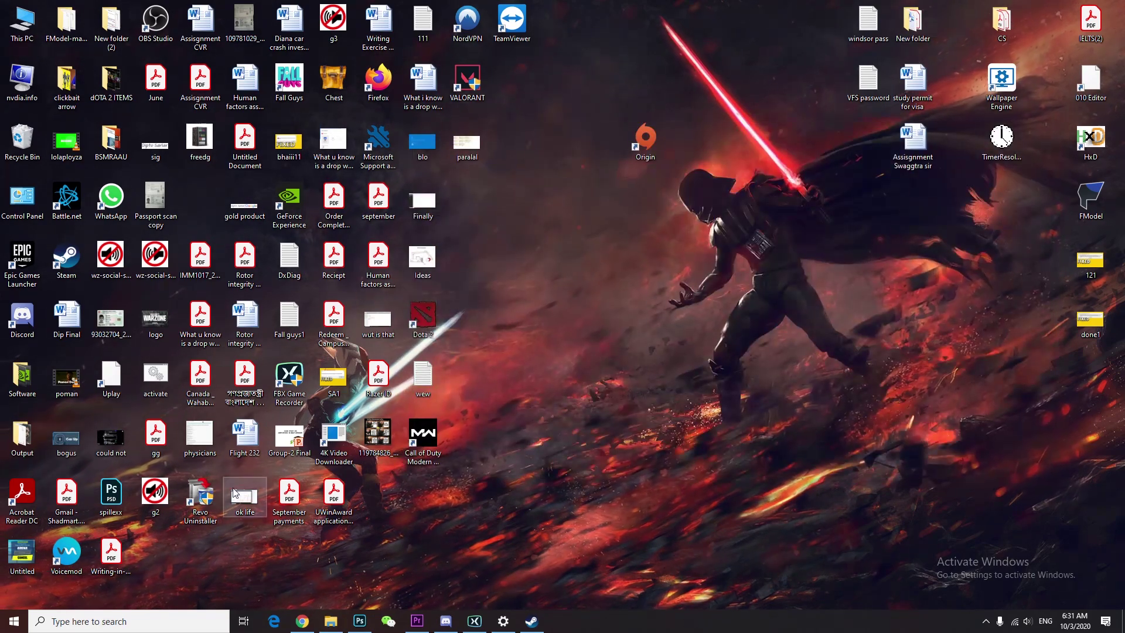
pyautogui.click(3, 629)
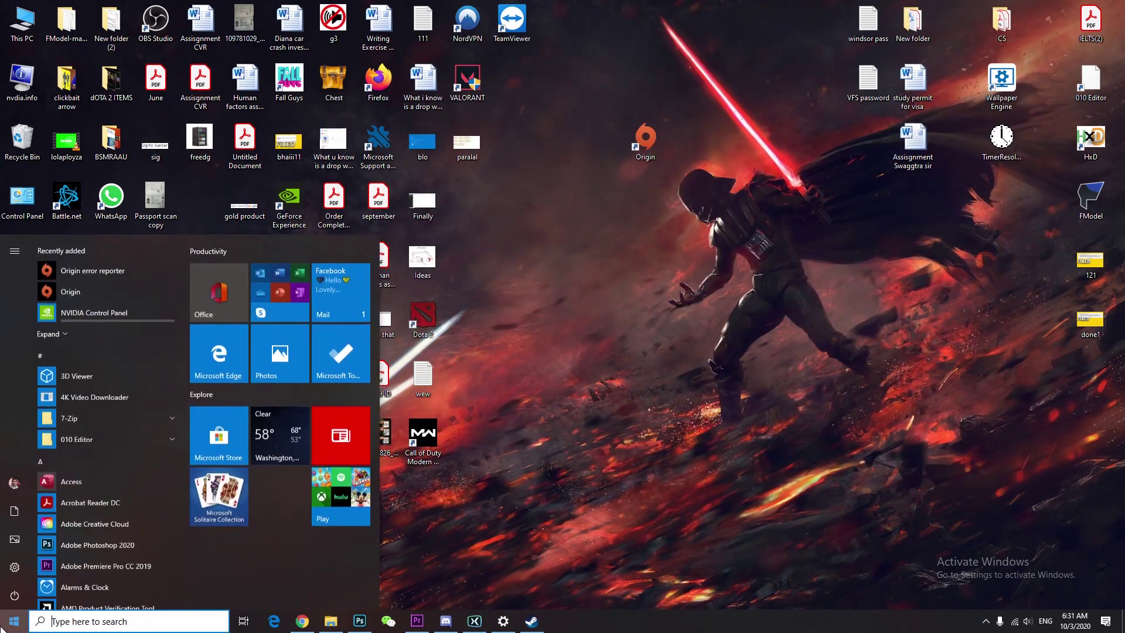
pyautogui.press('super+r')
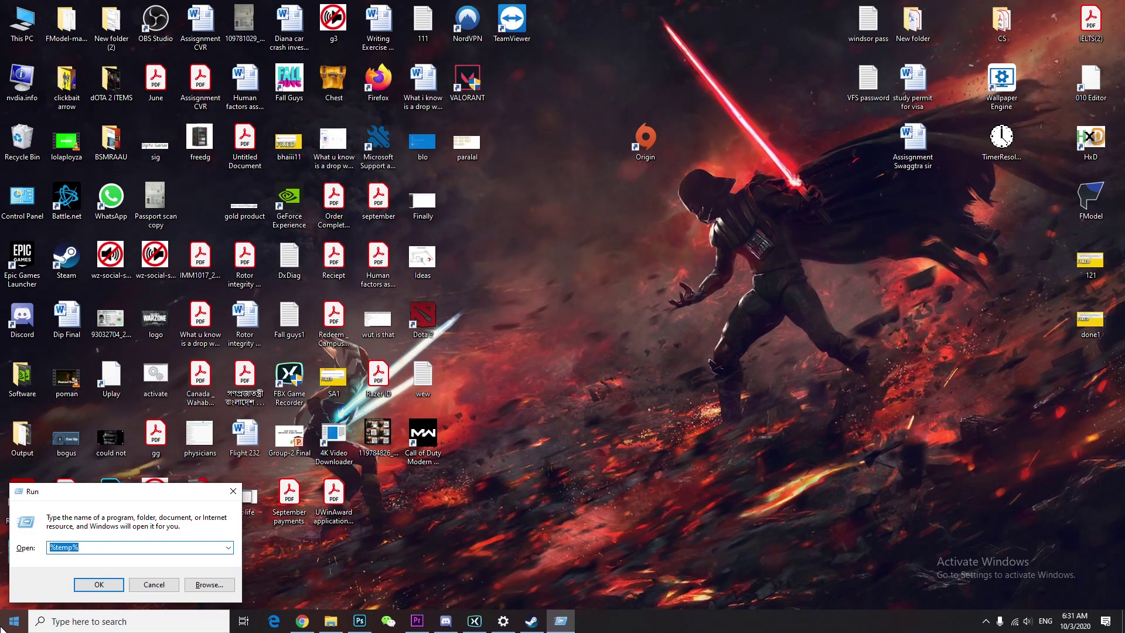
pyautogui.press('Down')
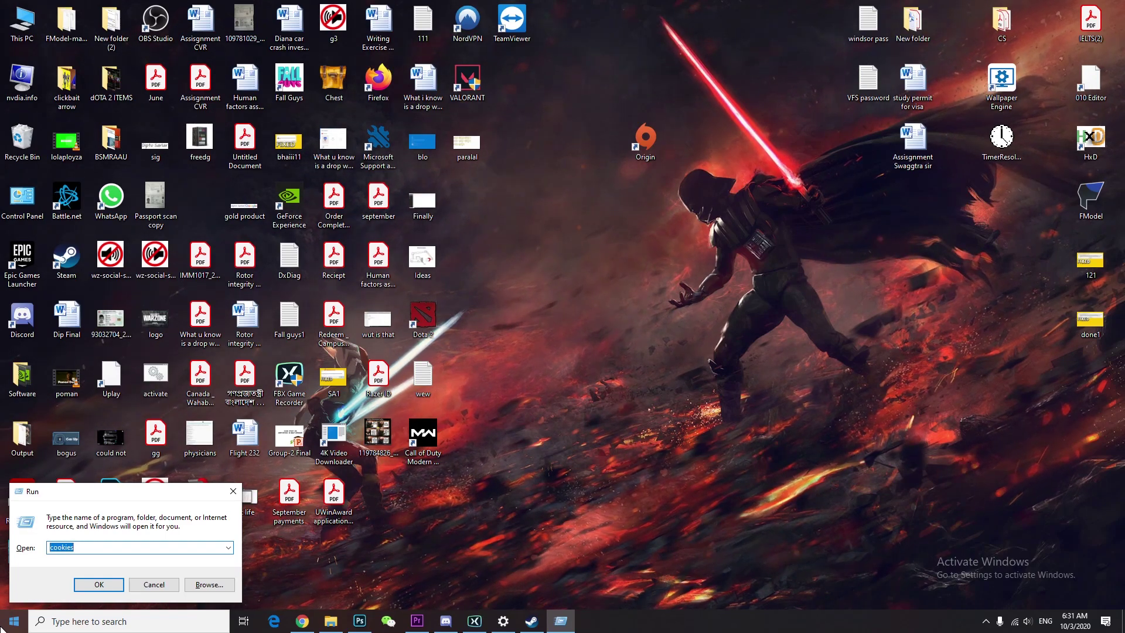
pyautogui.write('recent')
pyautogui.press('Return')
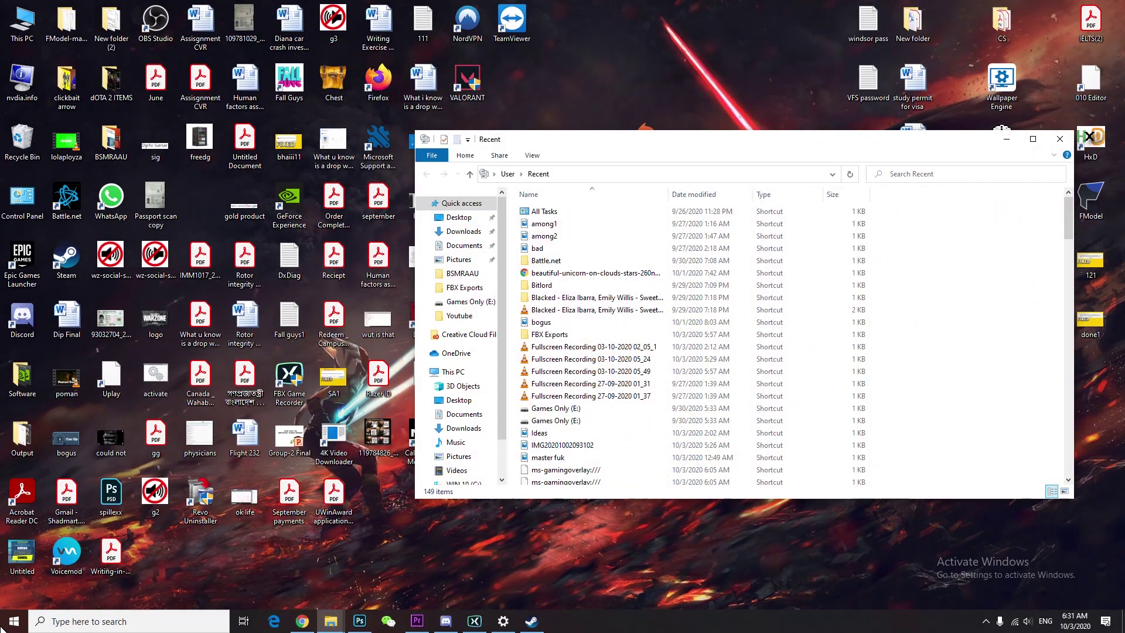
# Delete all 149 recent-file shortcuts and close the emptied Recent folder.
pyautogui.hotkey('ctrl', 'a')
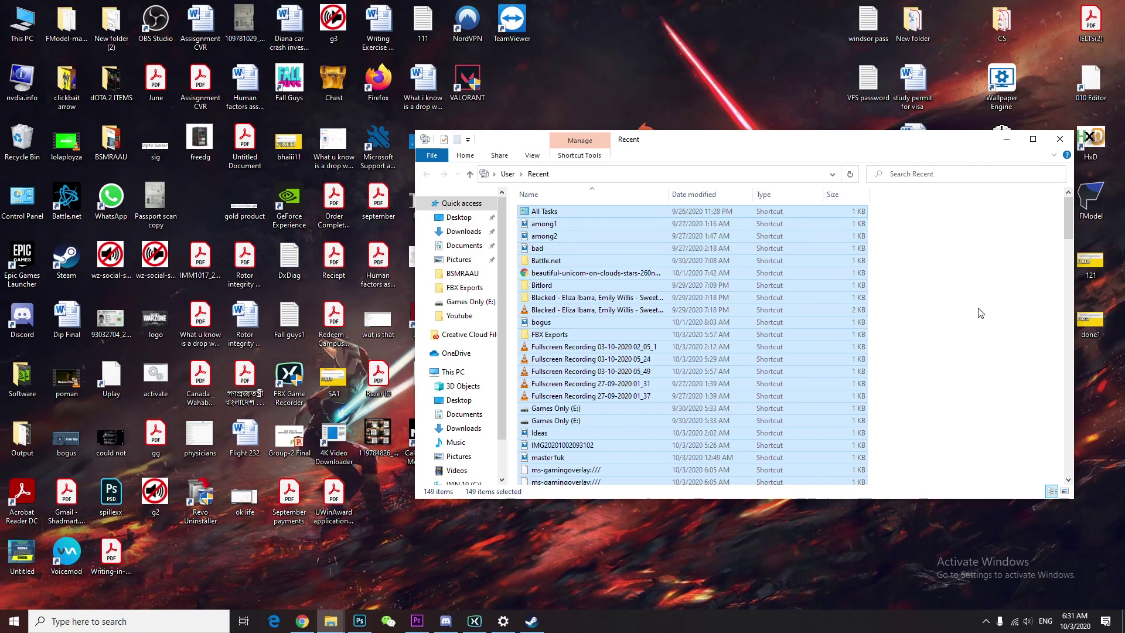
pyautogui.press('Delete')
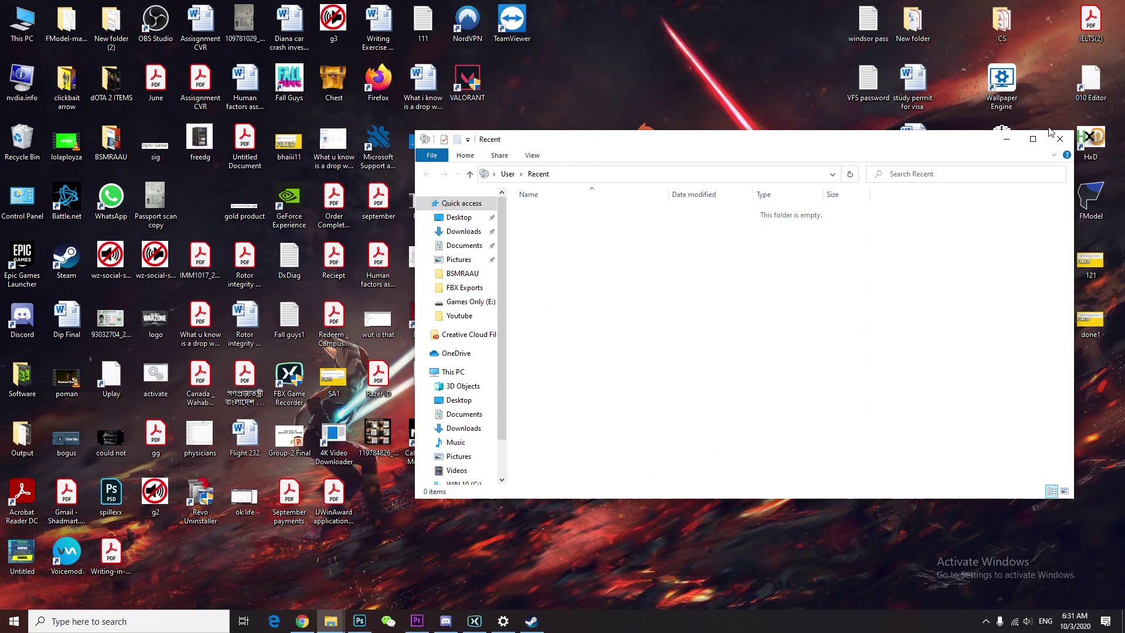
pyautogui.click(1053, 140)
# Refresh the desktop twice from its right-click menu.
pyautogui.rightClick(798, 189)
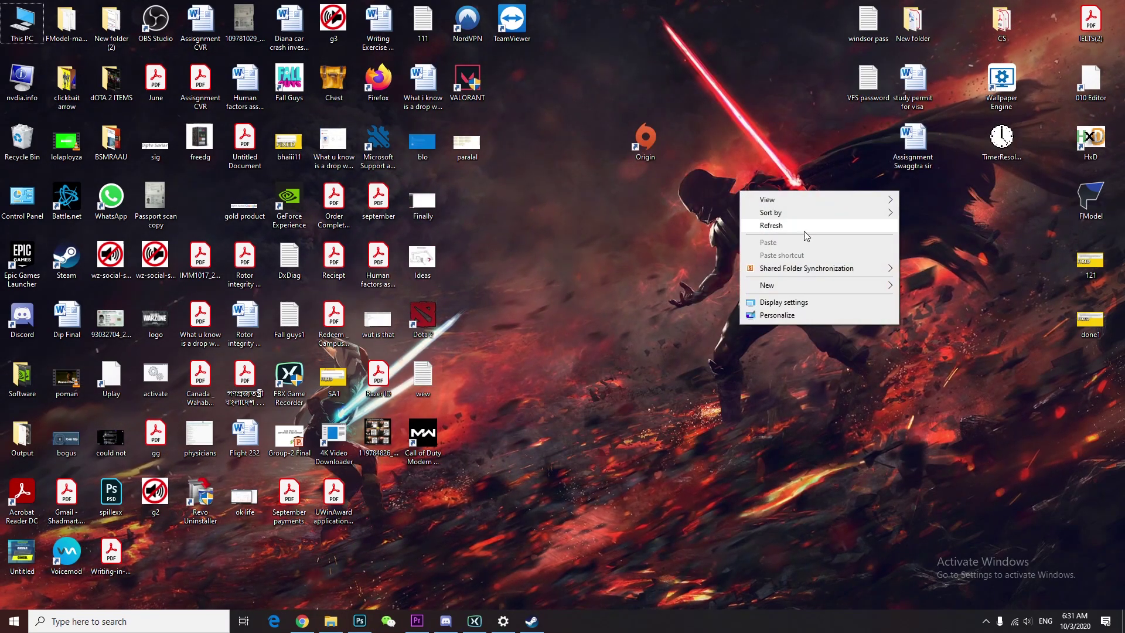
pyautogui.click(800, 228)
pyautogui.rightClick(762, 206)
pyautogui.click(821, 246)
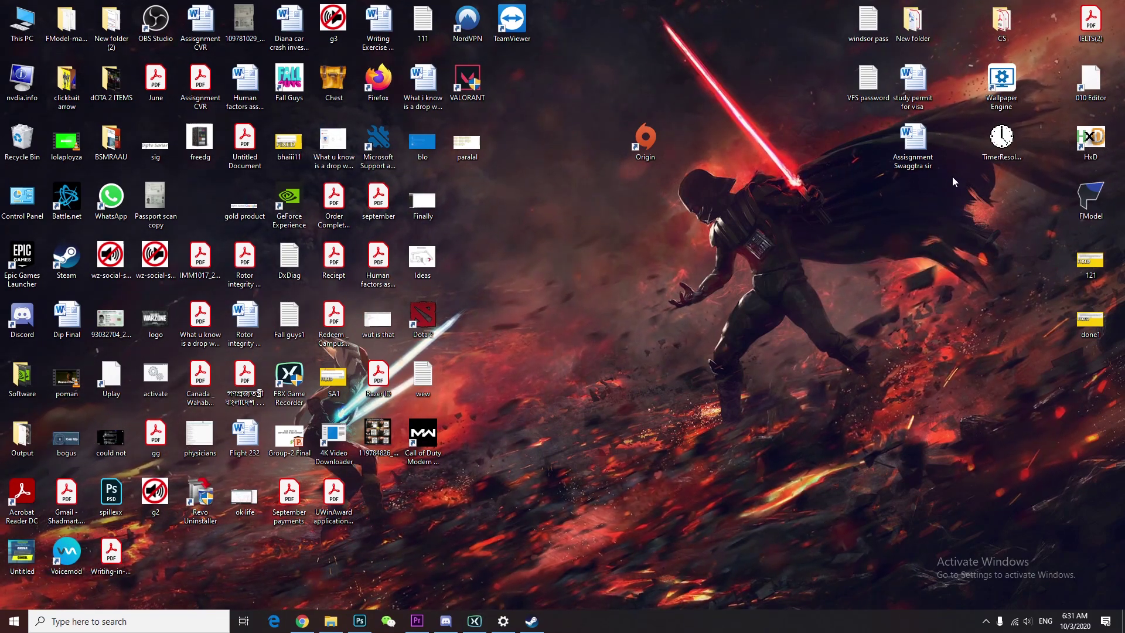
# Launch TimerResolution and reset the timer resolution to the 1.000 ms default.
pyautogui.doubleClick(1003, 136)
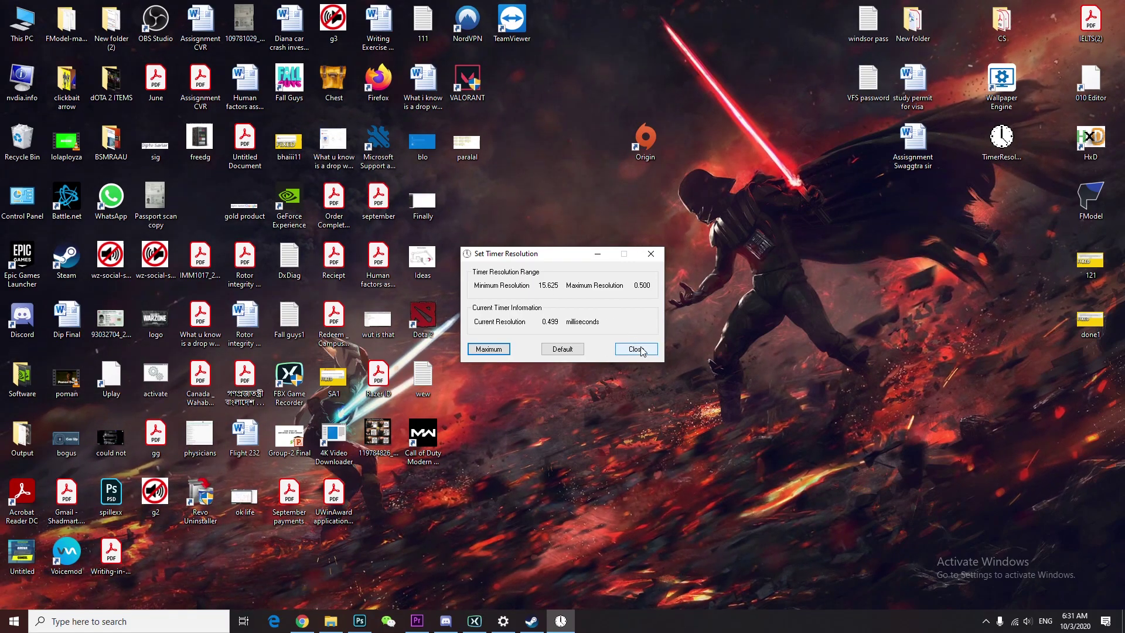
pyautogui.click(566, 349)
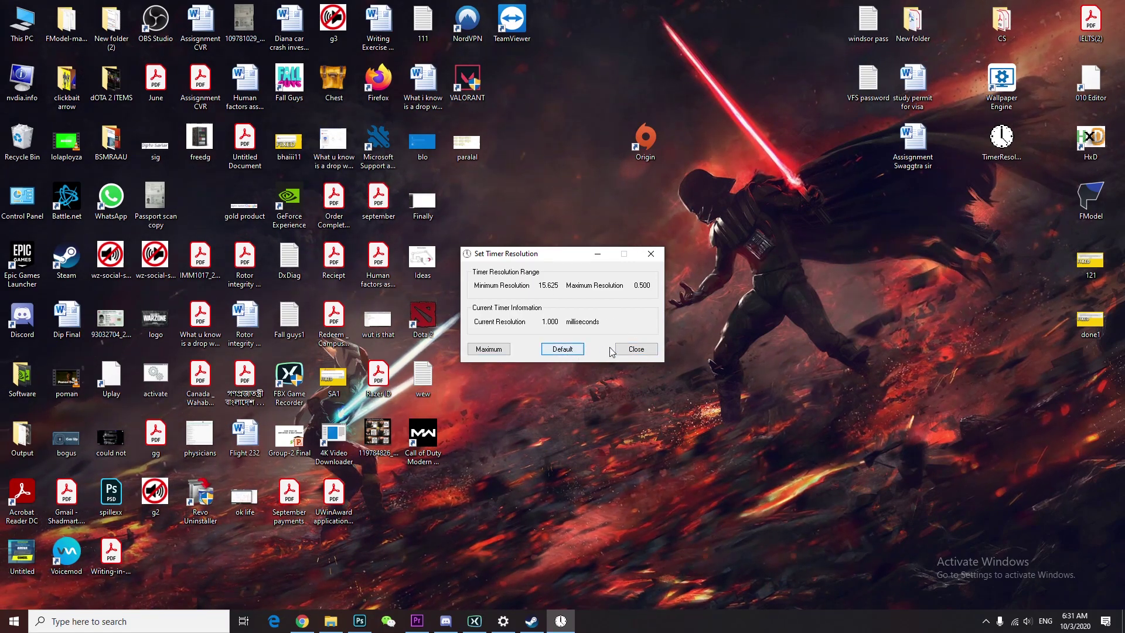
pyautogui.click(634, 350)
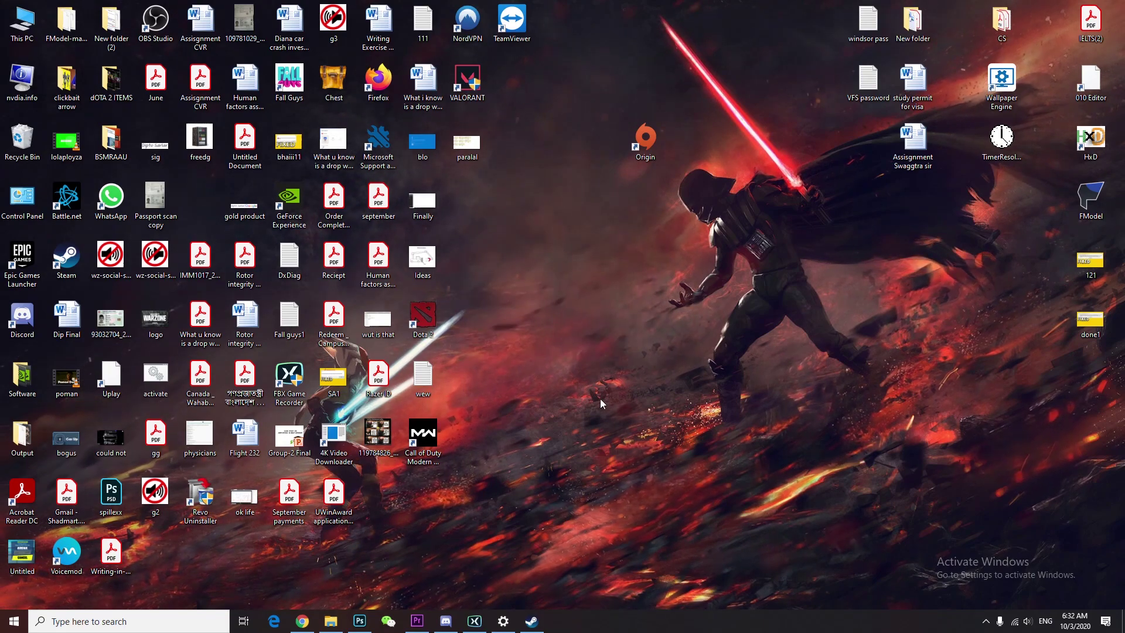
pyautogui.rightClick(617, 213)
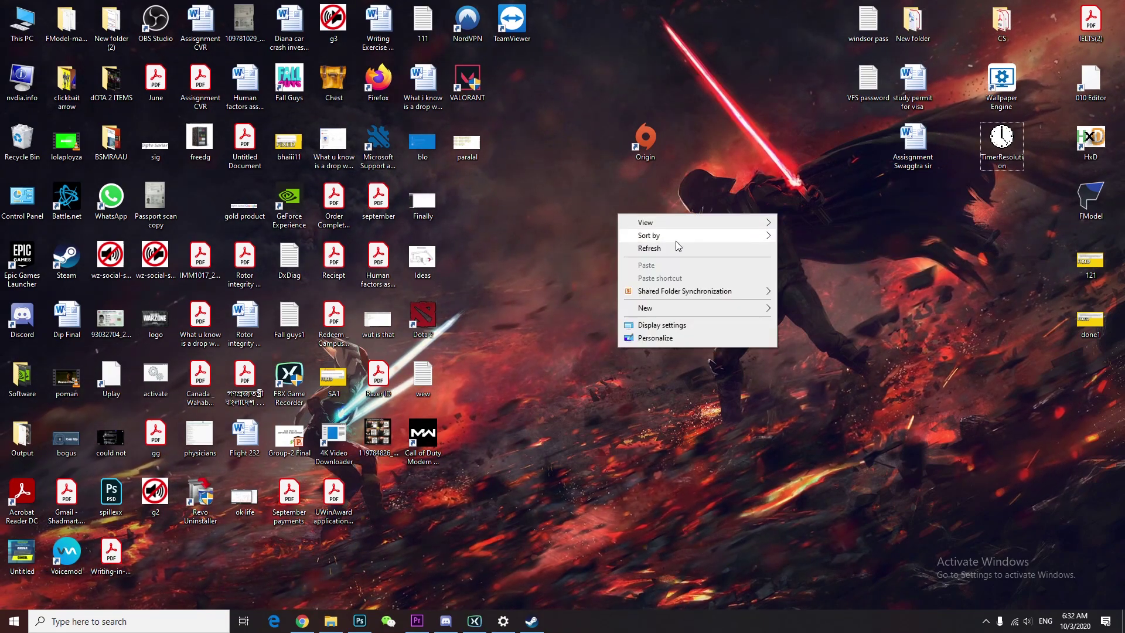
pyautogui.click(671, 245)
pyautogui.click(1002, 151)
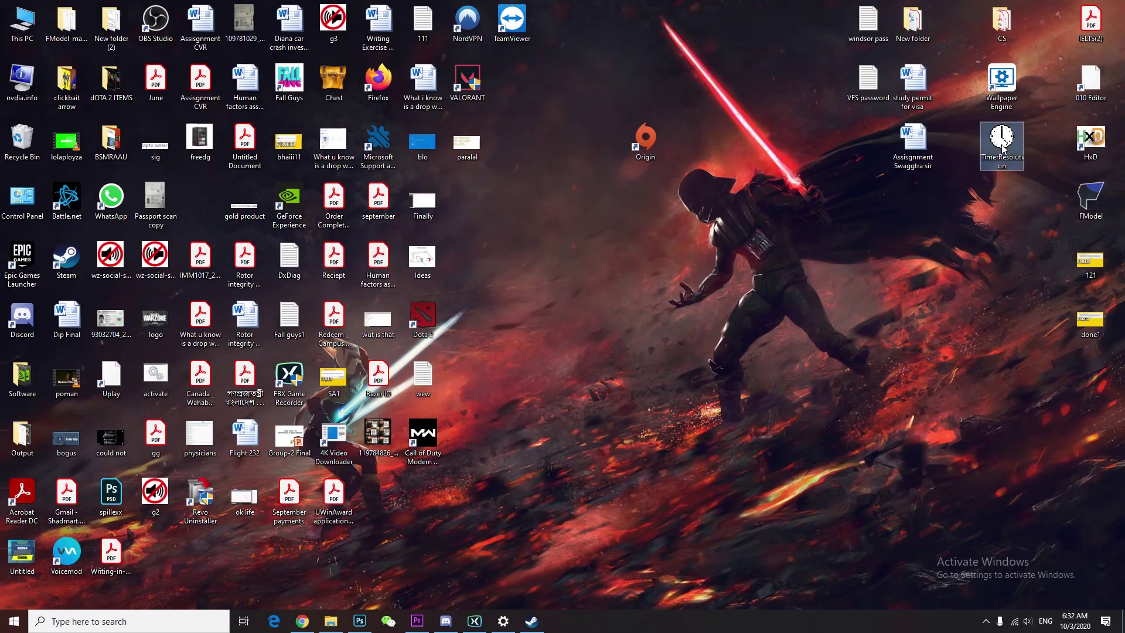
pyautogui.click(923, 204)
pyautogui.rightClick(708, 199)
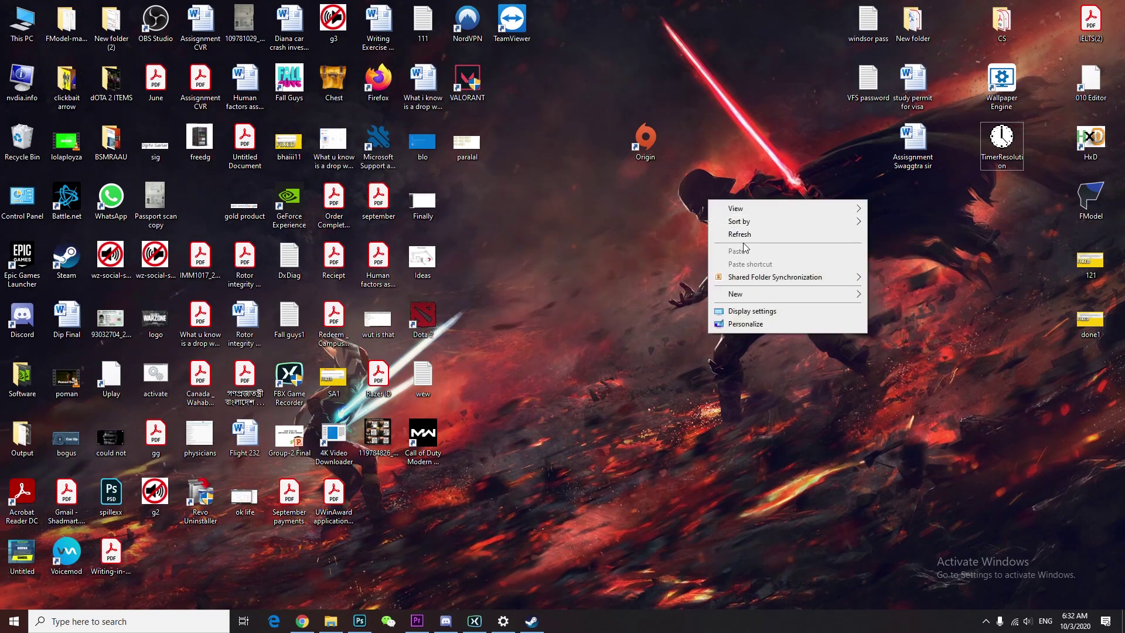
pyautogui.click(743, 234)
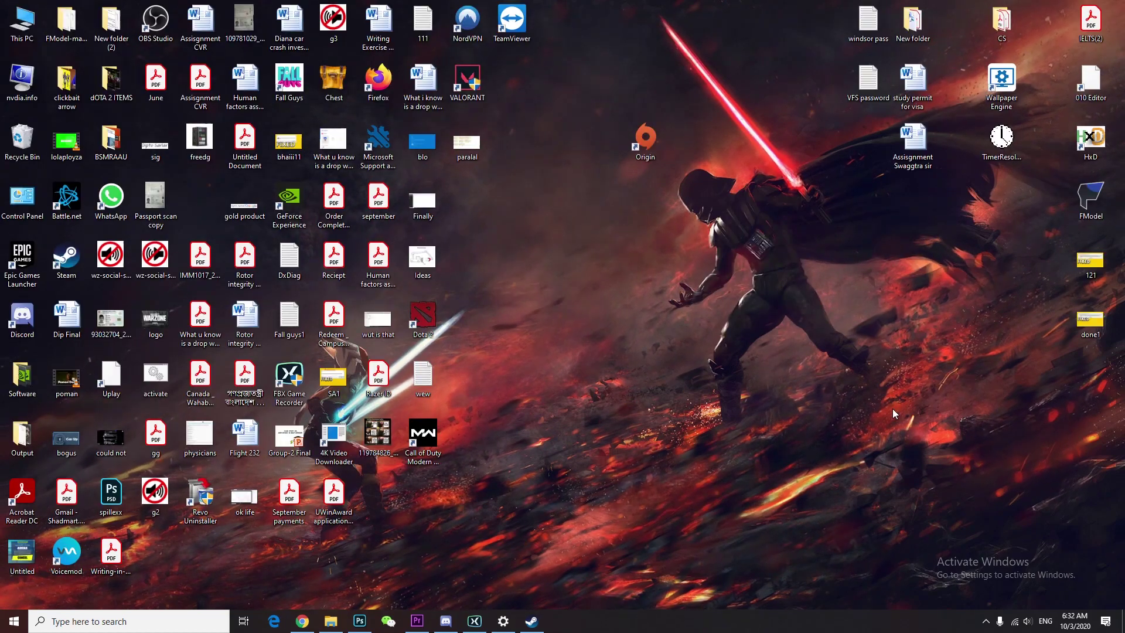